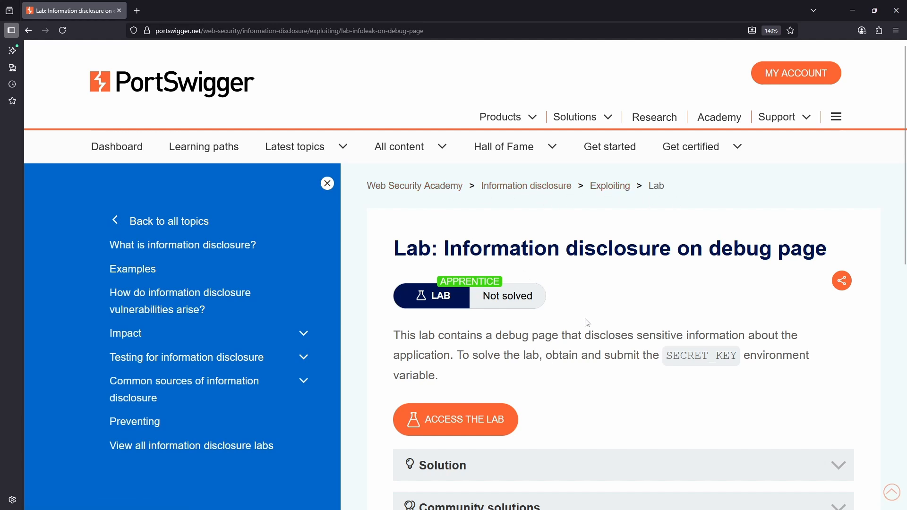
Read the lab description about the debug page and the SECRET_KEY environment variable that must be obtained and submitted.
scroll(587, 321, "down", 3)
scroll(532, 177, "up", 3)
left_click_drag(492, 249, 831, 246)
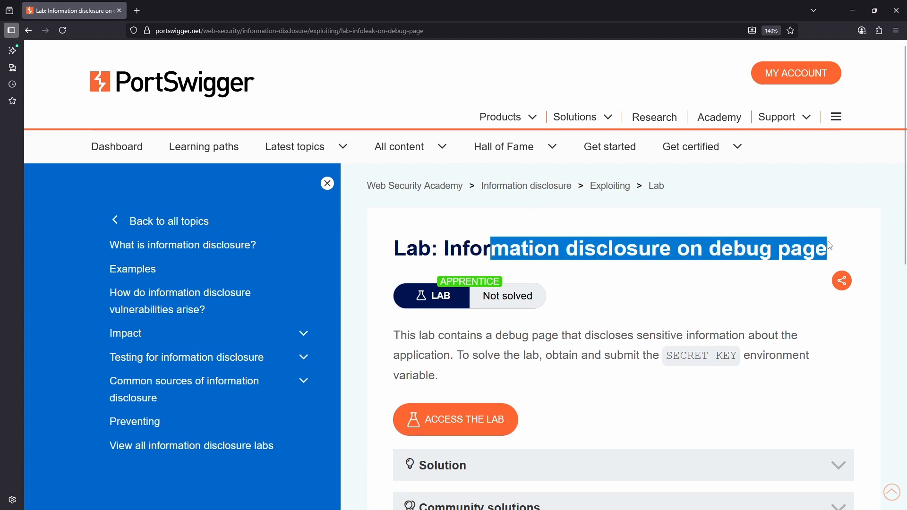
left_click(494, 335)
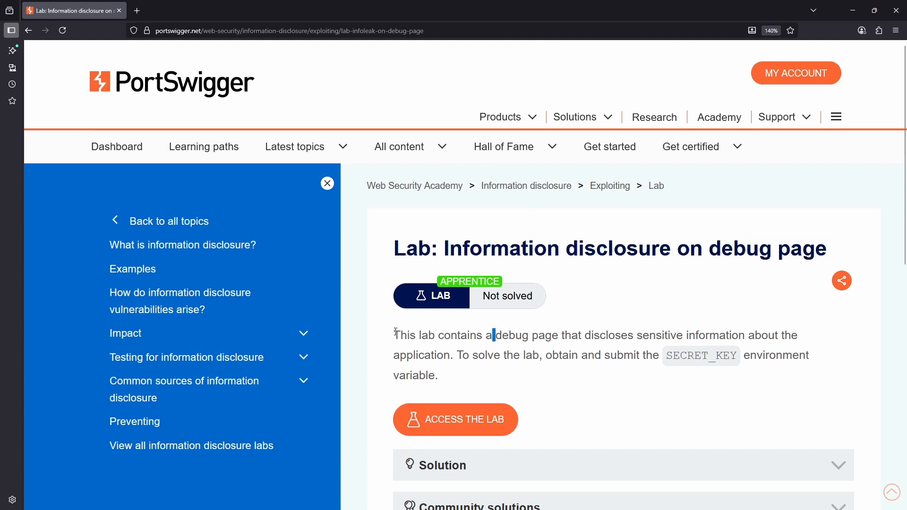
left_click_drag(396, 335, 563, 335)
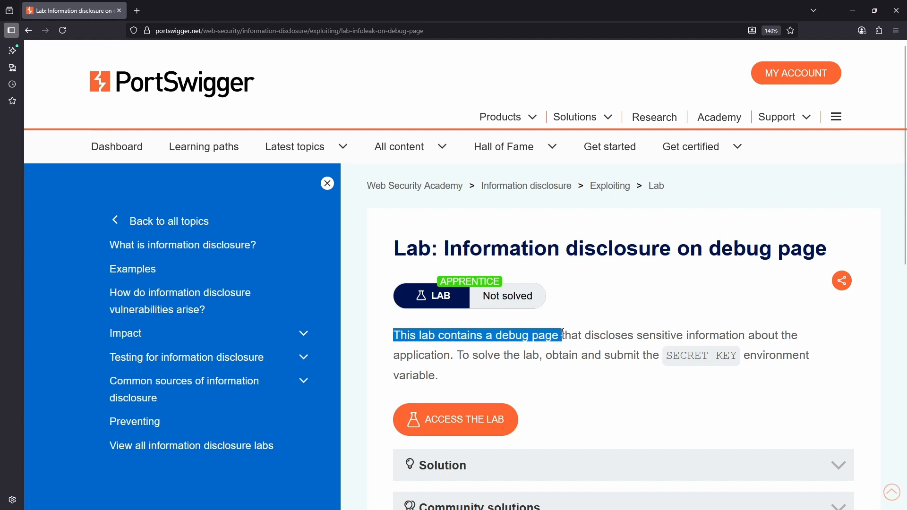
left_click(591, 347)
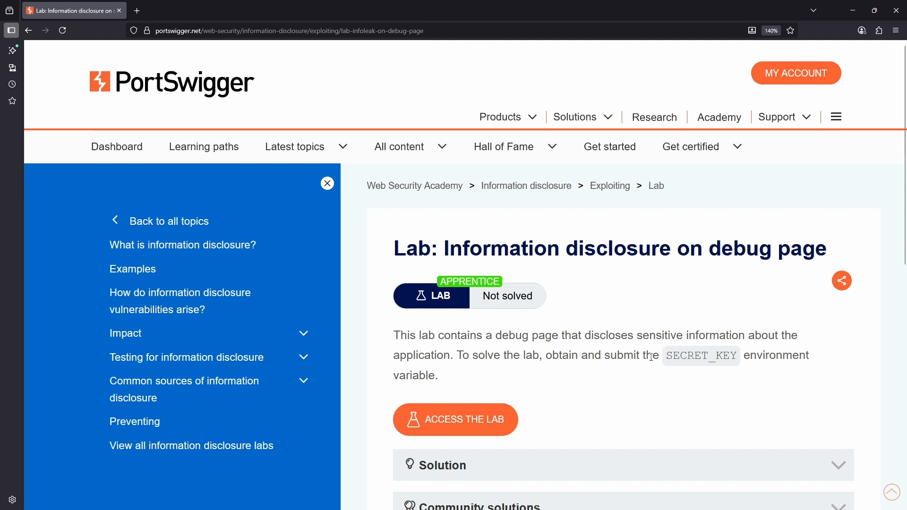
left_click_drag(667, 356, 740, 363)
left_click(731, 378)
left_click_drag(669, 355, 740, 359)
left_click(747, 360)
left_click_drag(666, 362, 738, 358)
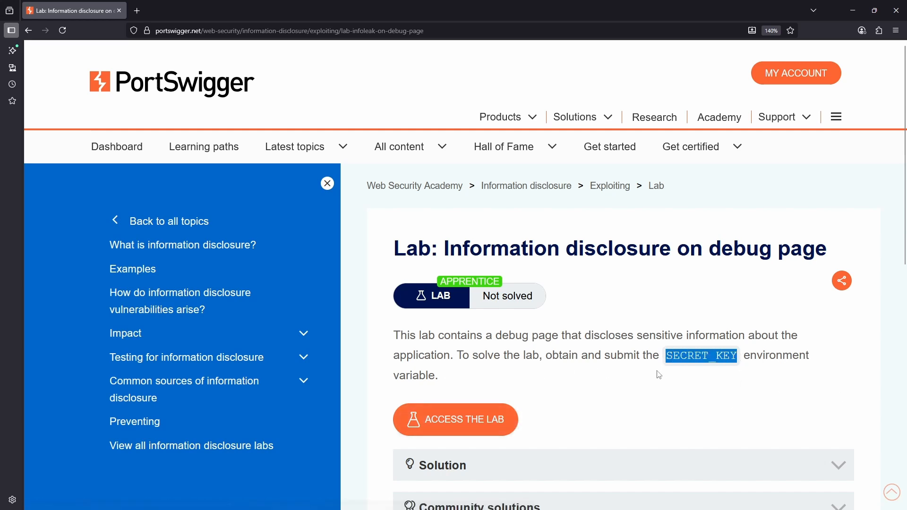
Launch the information disclosure lab, recheck the SECRET_KEY requirement in its description, and open the lab's shop page.
left_click(480, 419)
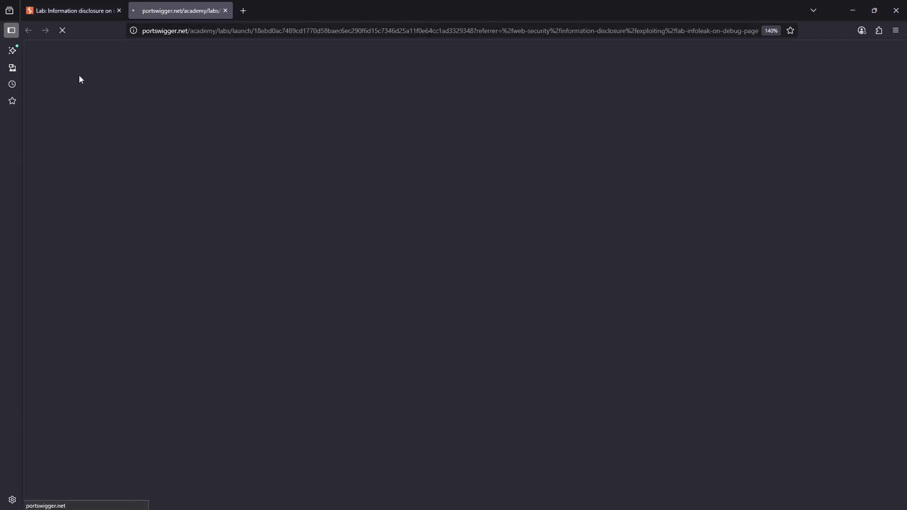
left_click(58, 12)
mouse_move(590, 260)
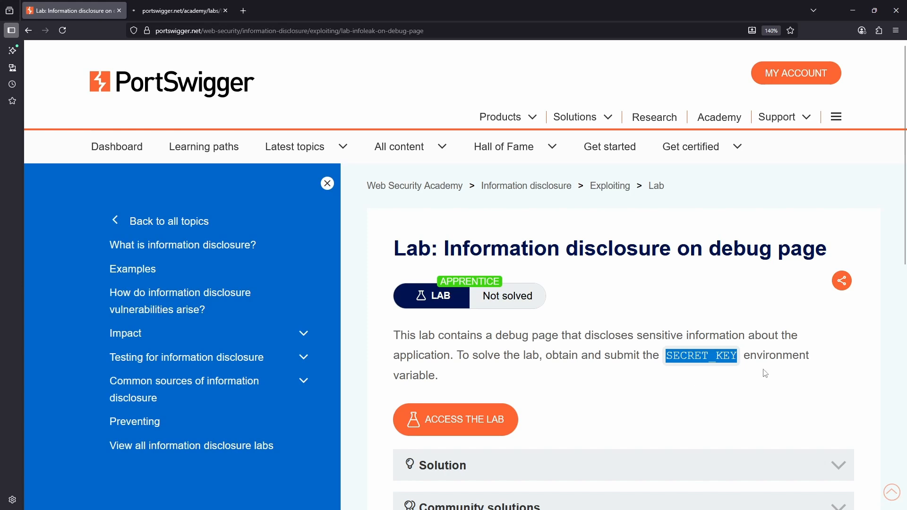
left_click(740, 384)
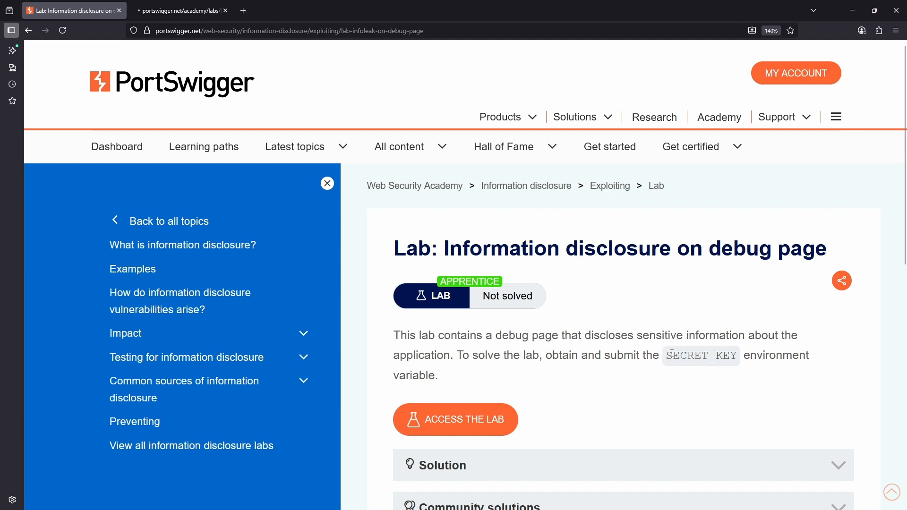
left_click_drag(668, 358, 739, 356)
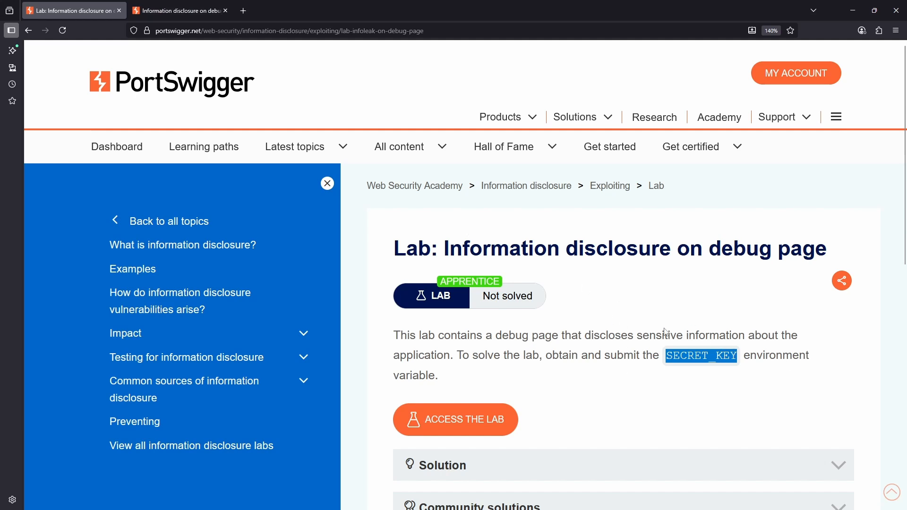
left_click(184, 6)
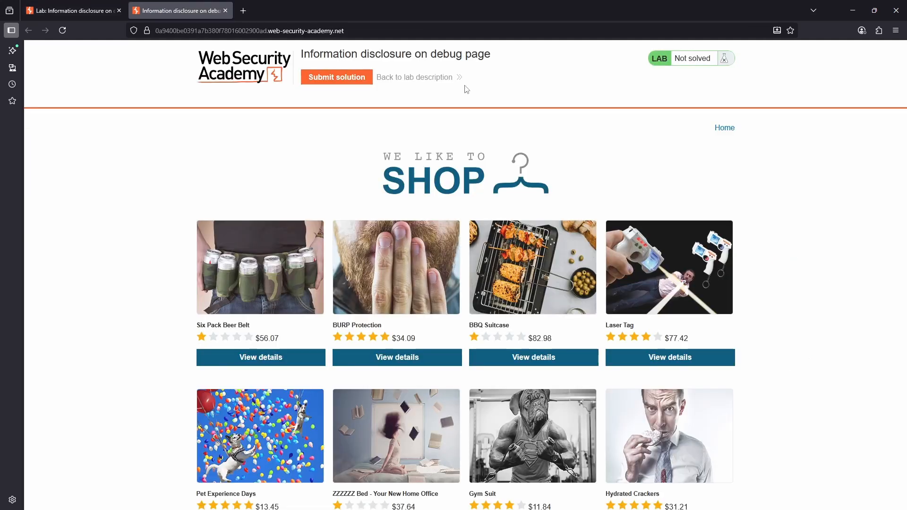
Inspect the Six Pack Beer Belt and BURP Protection product pages, then look through the shop's full product list.
left_click(270, 358)
scroll(283, 360, "down", 1)
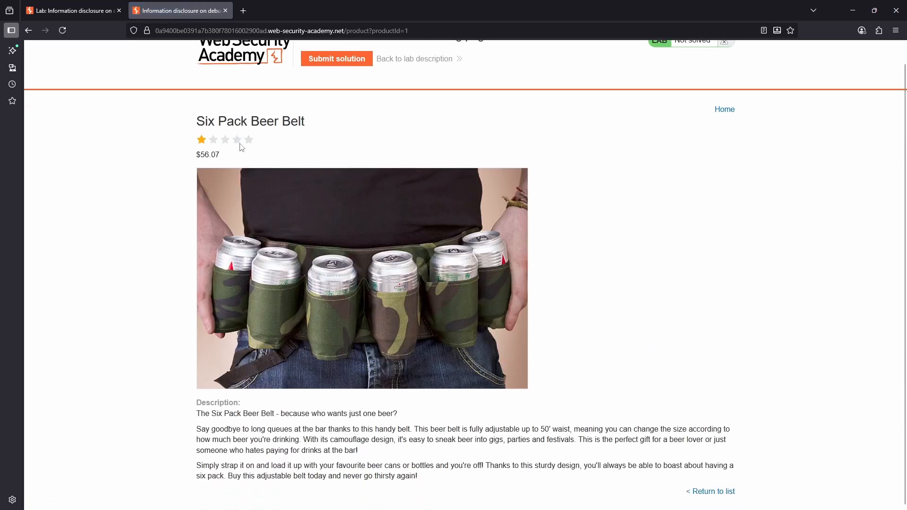
left_click(29, 30)
scroll(415, 317, "down", 5)
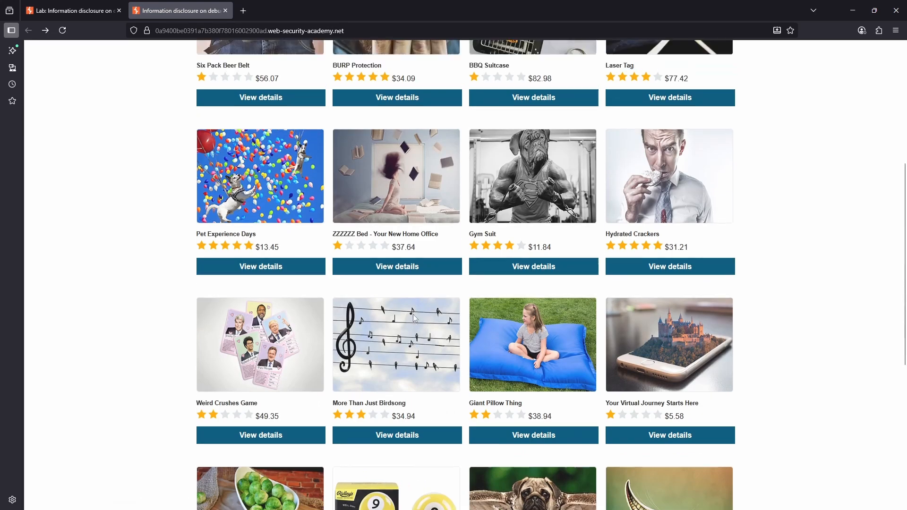
scroll(414, 317, "up", 3)
left_click(392, 254)
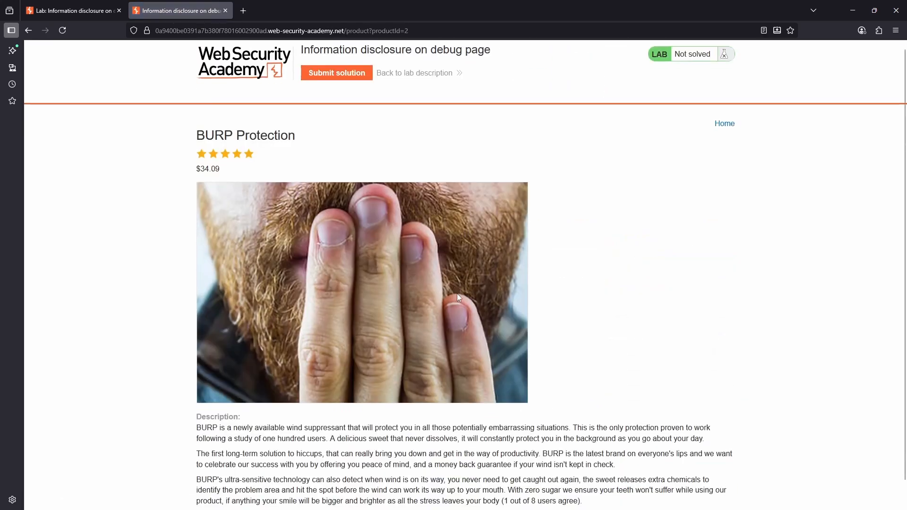
scroll(458, 299, "down", 2)
scroll(459, 316, "up", 3)
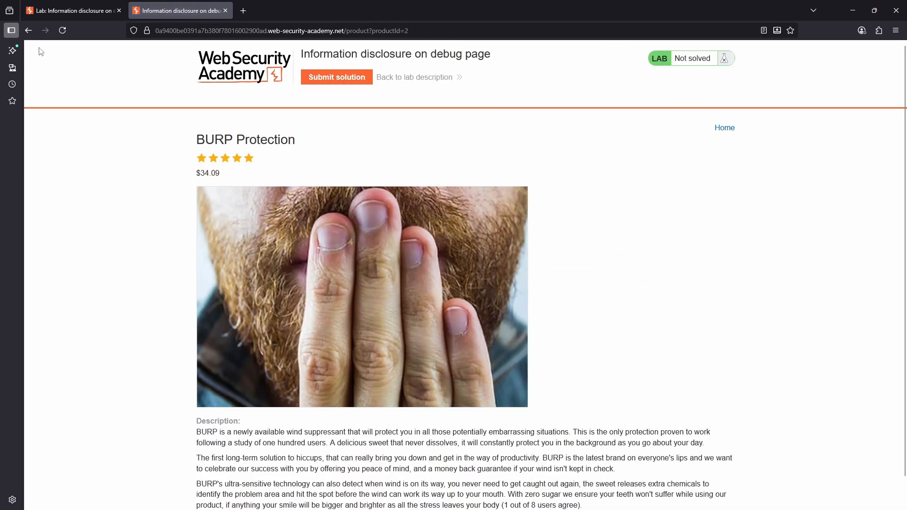
left_click(28, 31)
scroll(547, 389, "down", 9)
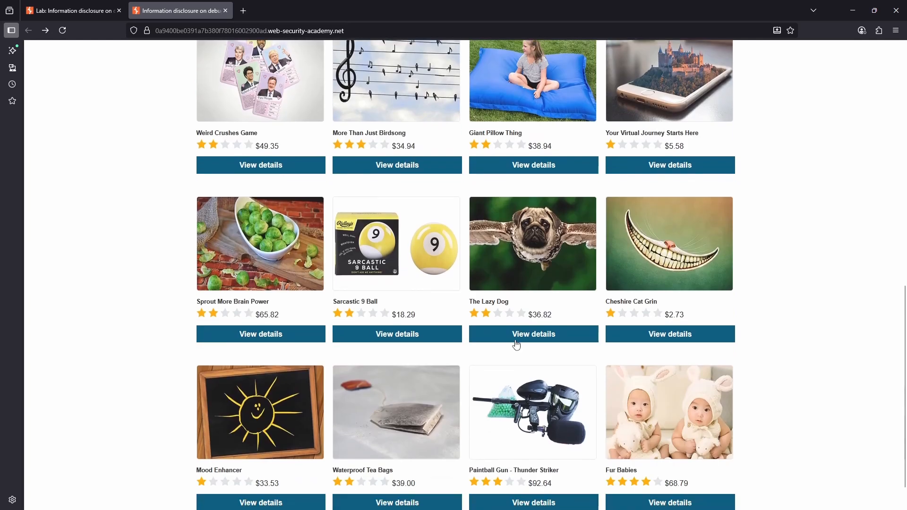
scroll(520, 373, "down", 1)
scroll(523, 399, "up", 10)
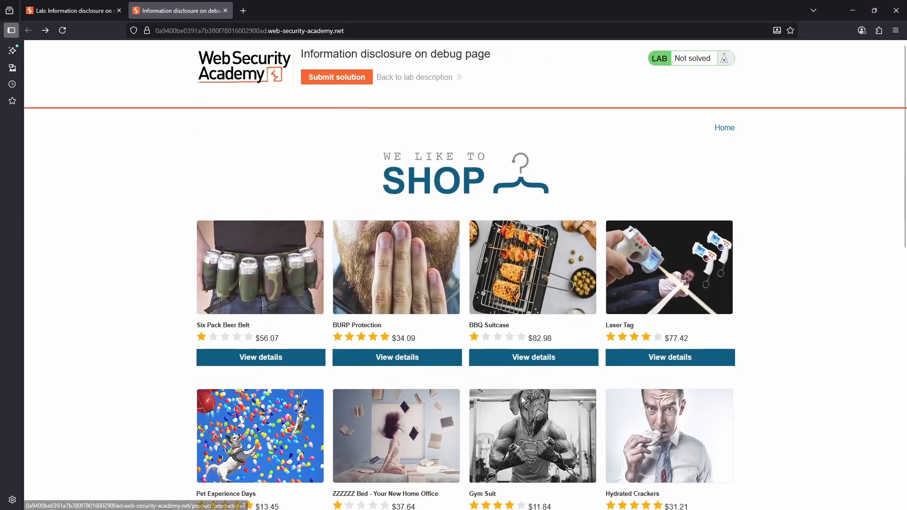
Inspect the BBQ Suitcase and Laser Tag product pages and return to the product list.
left_click(552, 364)
scroll(549, 377, "down", 1)
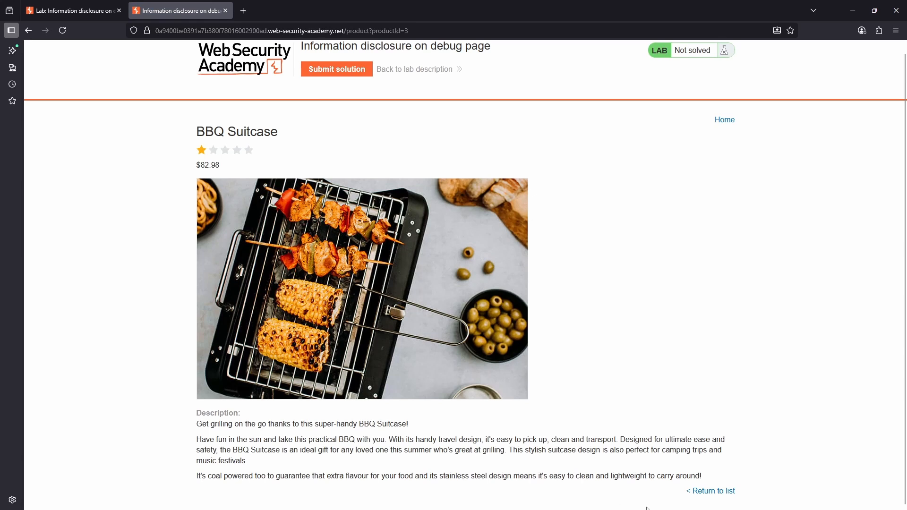
left_click(702, 493)
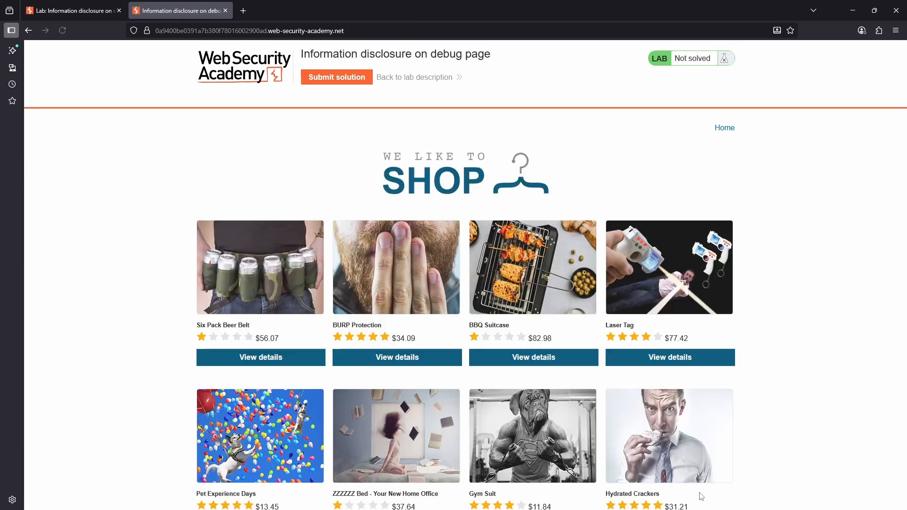
left_click(665, 358)
scroll(671, 383, "down", 1)
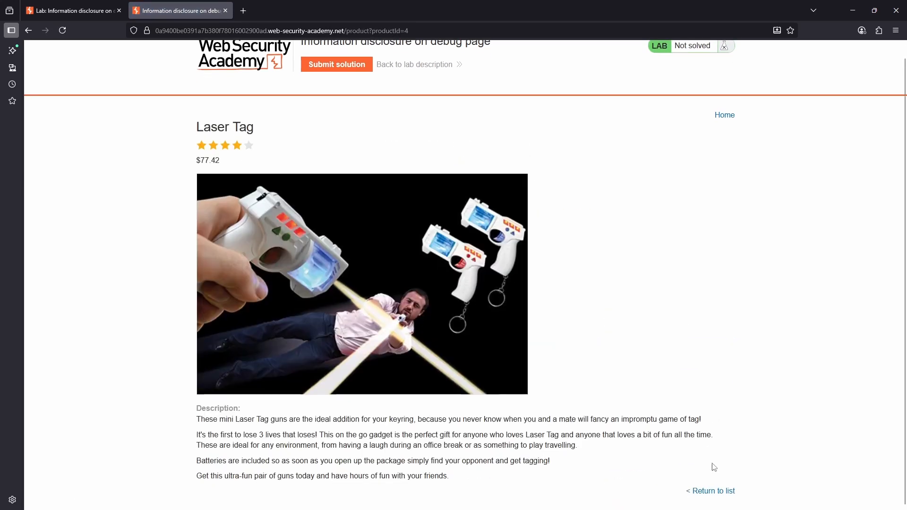
left_click(719, 493)
Inspect the Giant Pillow Thing product page and revisit the BBQ Suitcase page, returning to the product list after each.
scroll(678, 458, "down", 5)
left_click(572, 456)
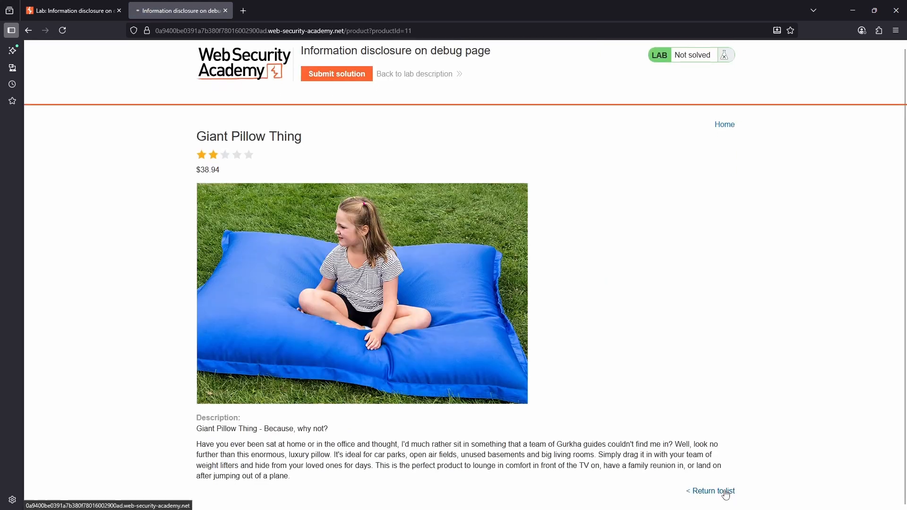
left_click(727, 493)
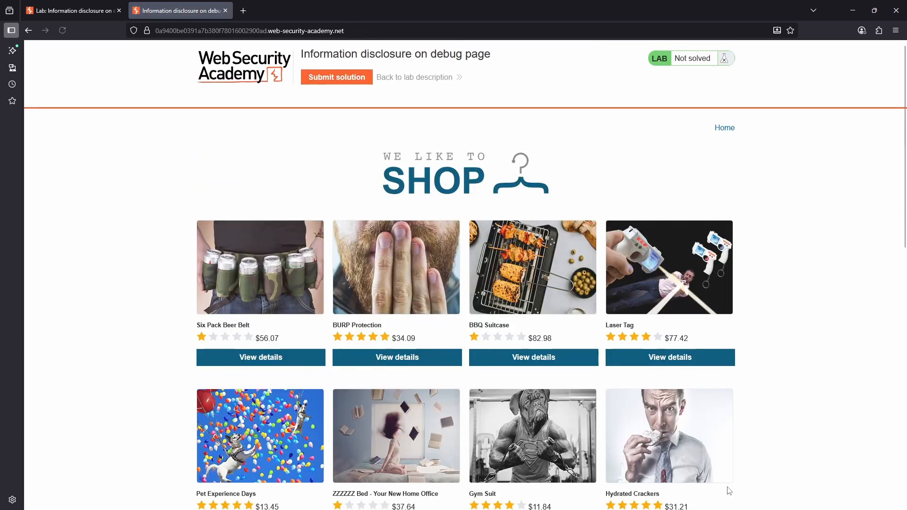
scroll(590, 450, "down", 5)
scroll(589, 448, "up", 3)
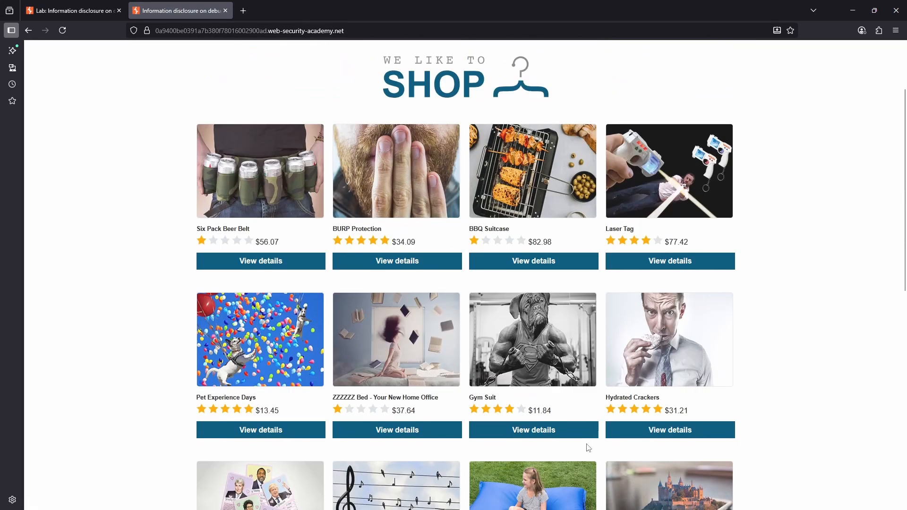
scroll(589, 448, "up", 2)
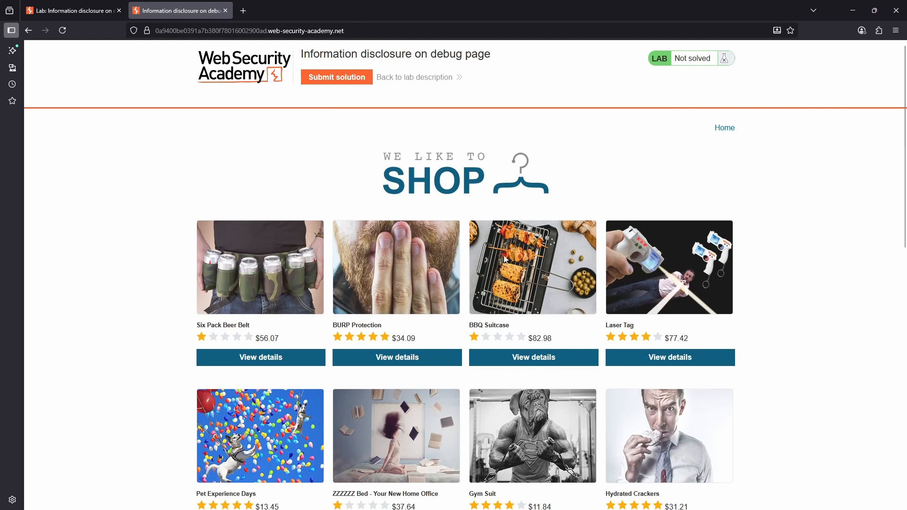
left_click(535, 363)
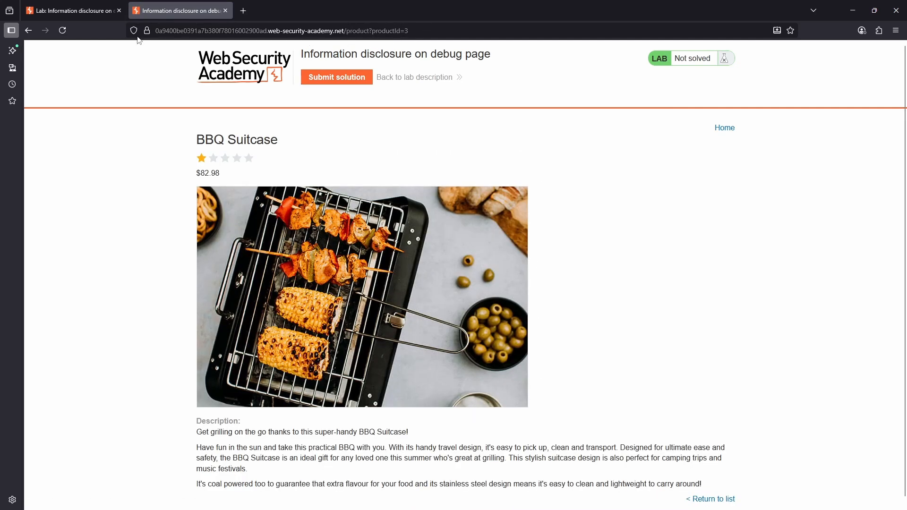
left_click(27, 31)
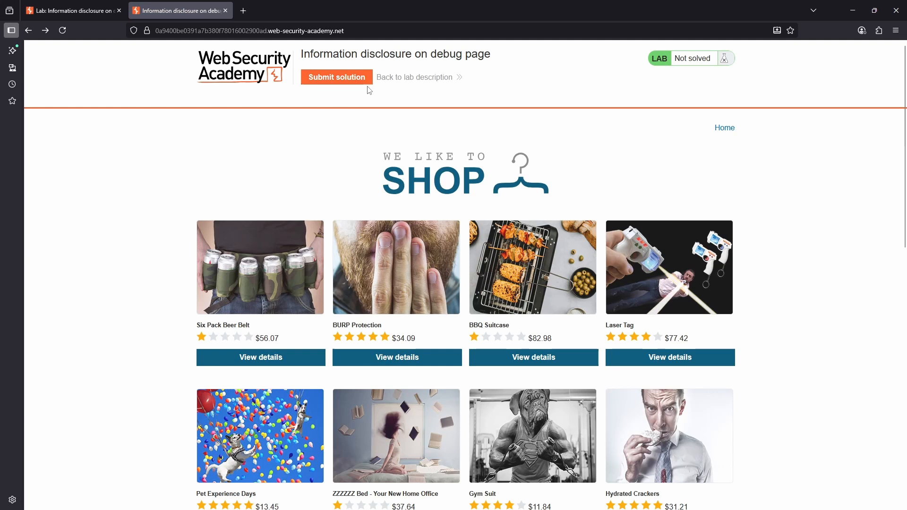
Try to open the /debug path on the lab site directly and go back to the shop page.
left_click(350, 32)
left_click(371, 32)
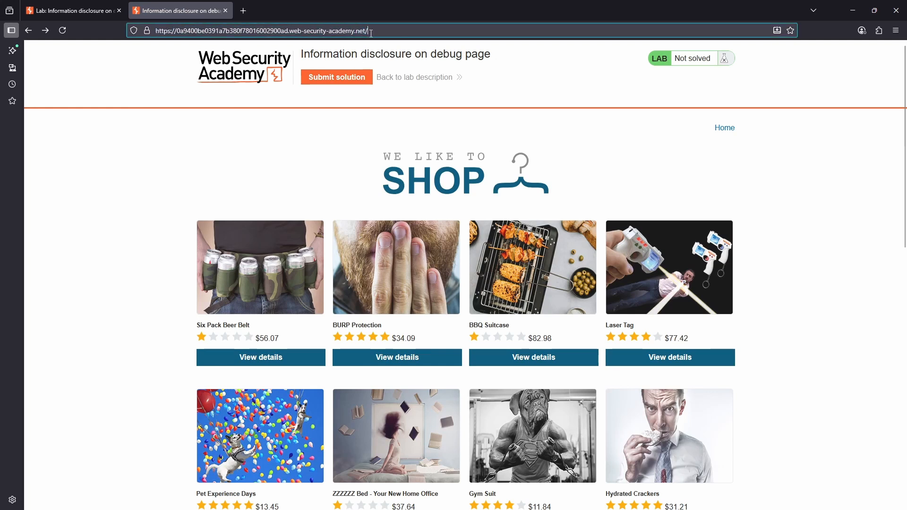
type("debu")
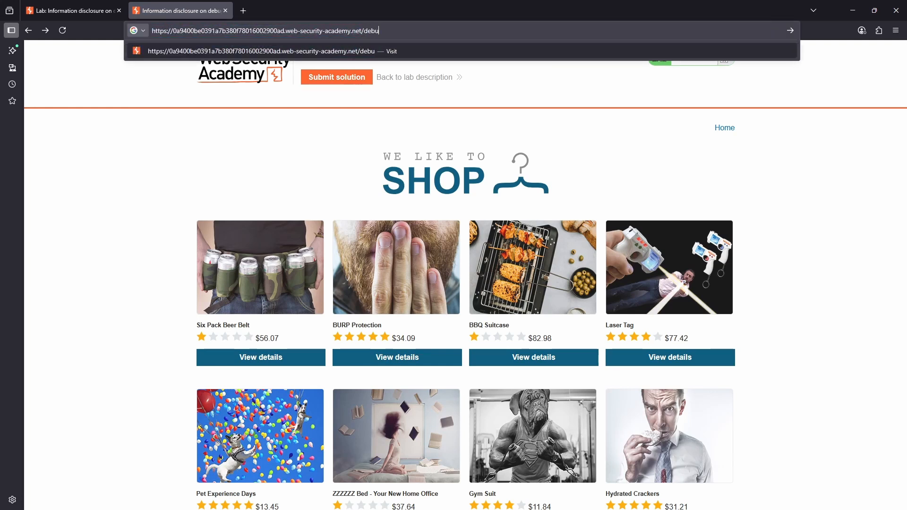
type("g")
key("Return")
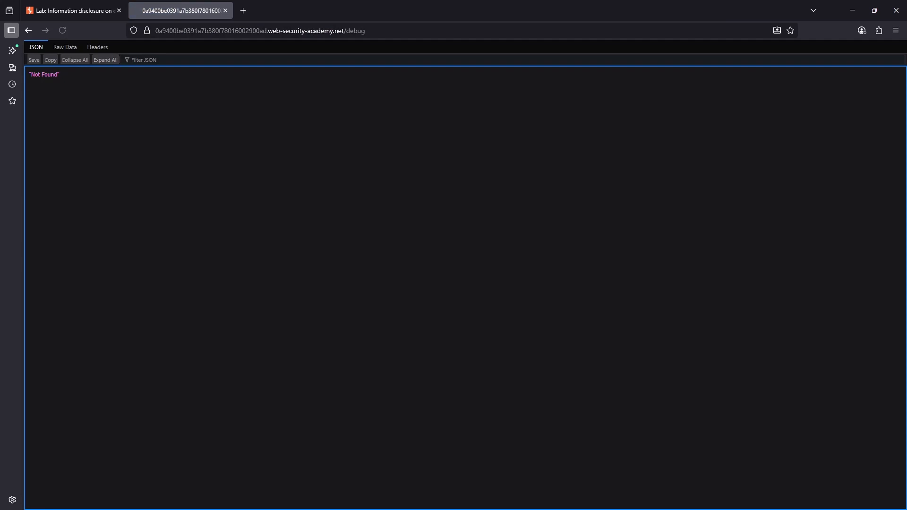
left_click(30, 31)
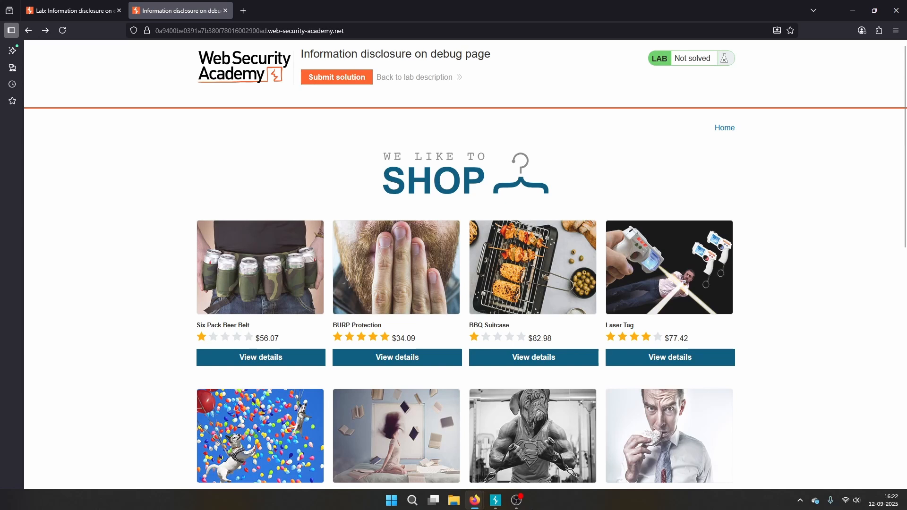
Switch to Burp Suite, look over its Dashboard and Target site map, and return to Firefox.
left_click(495, 500)
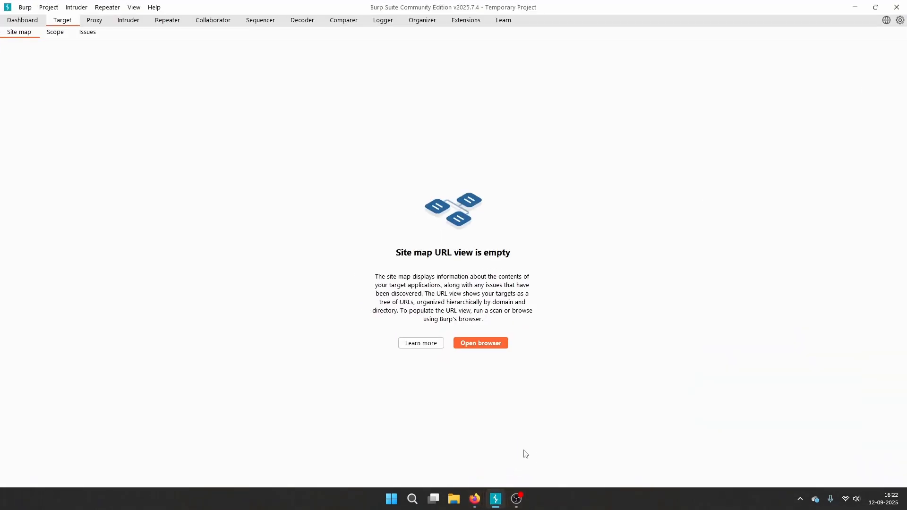
left_click(23, 21)
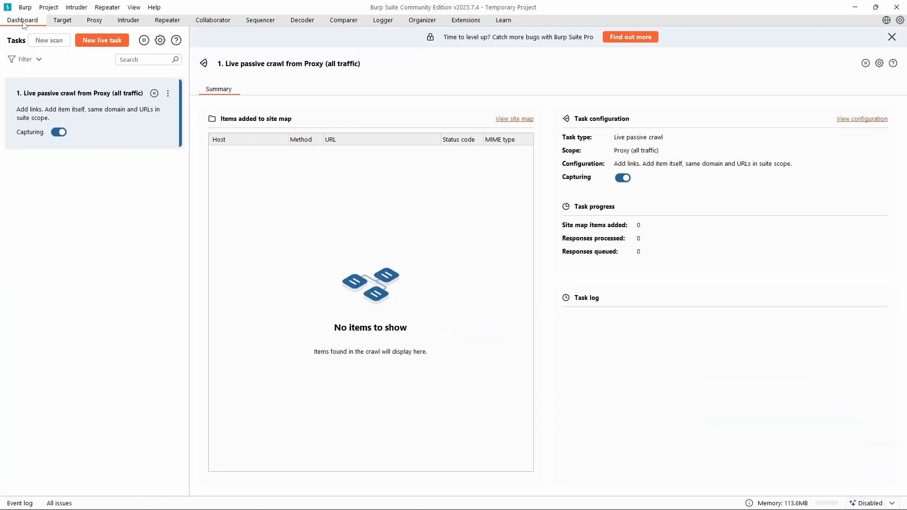
left_click(57, 21)
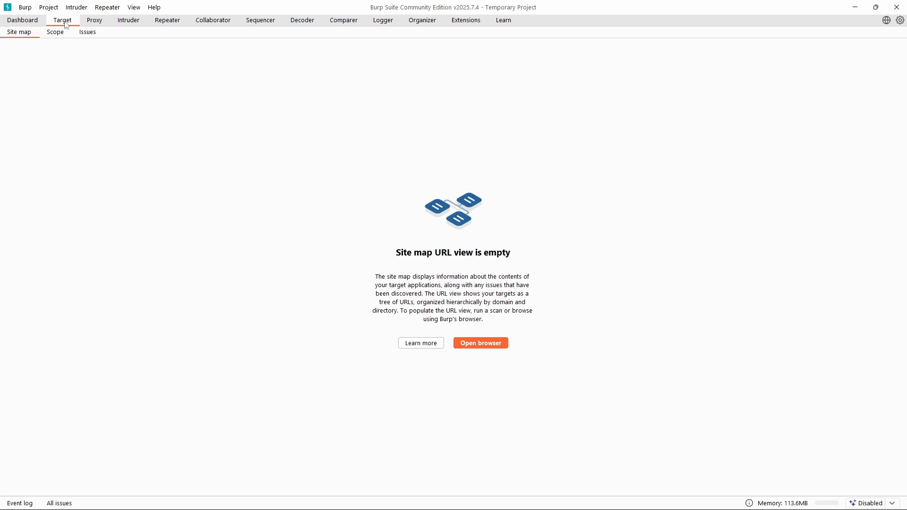
mouse_move(529, 506)
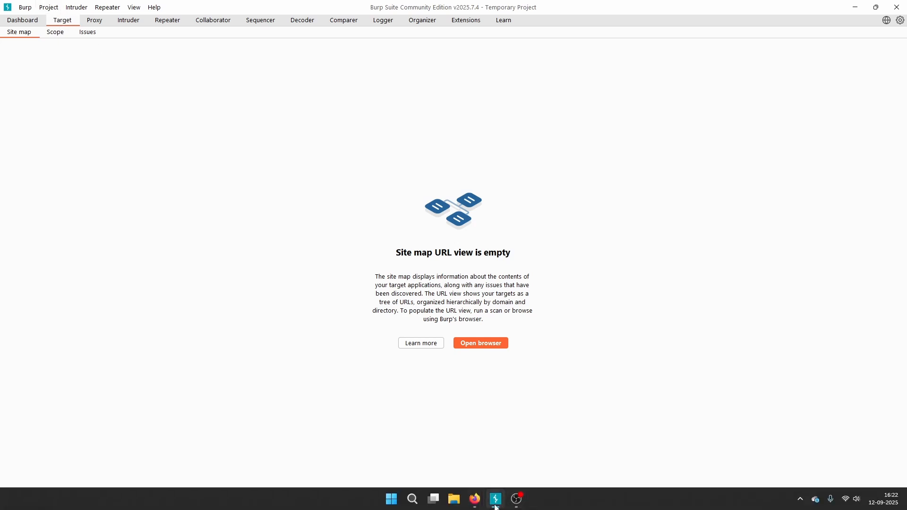
mouse_move(484, 507)
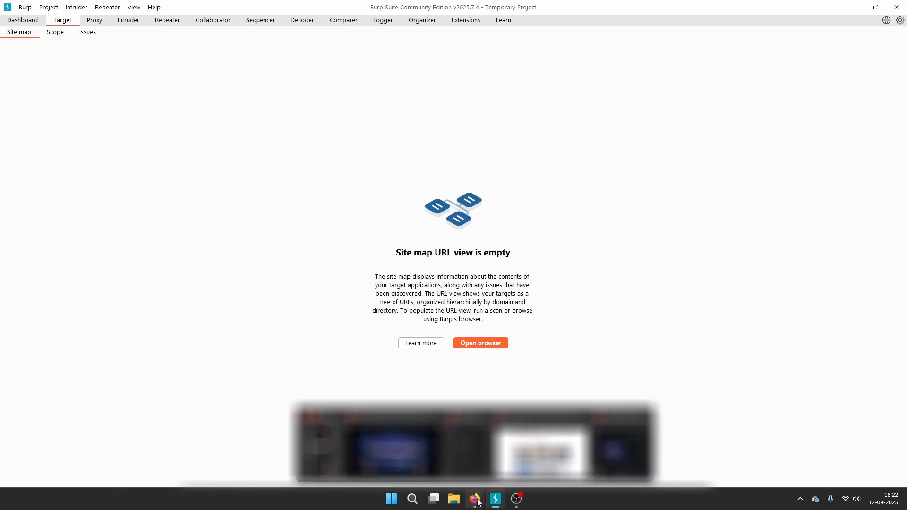
left_click(381, 426)
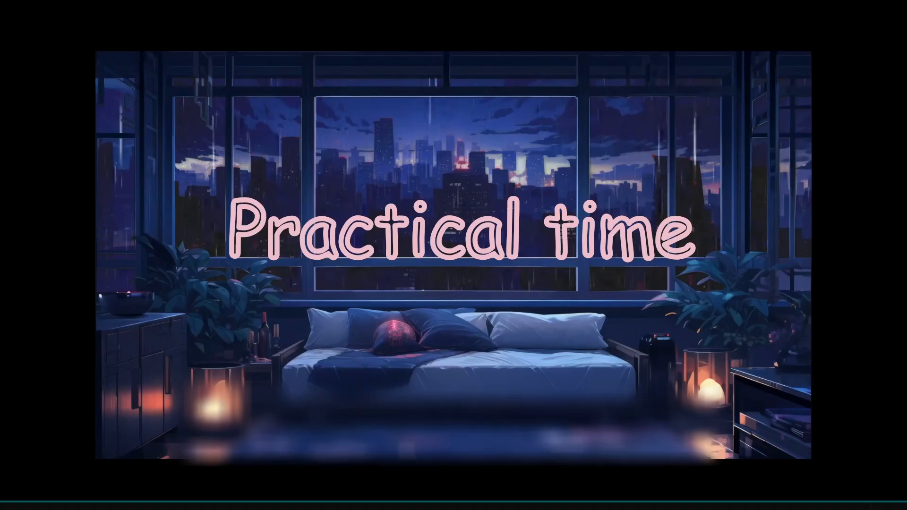
left_click(97, 297)
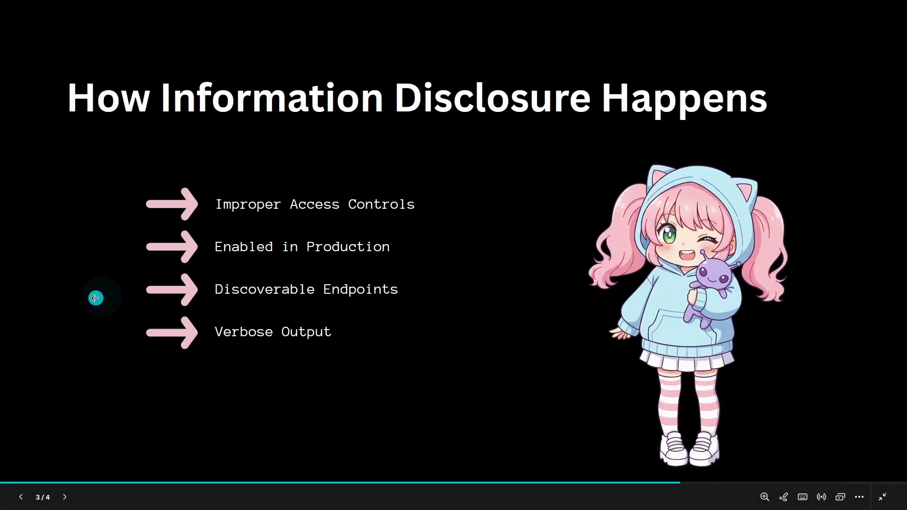
left_click(91, 298)
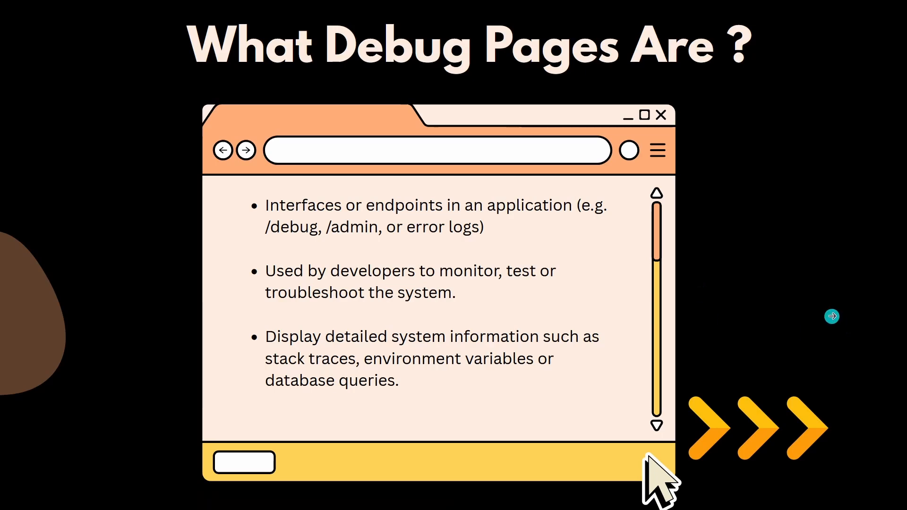
left_click(818, 307)
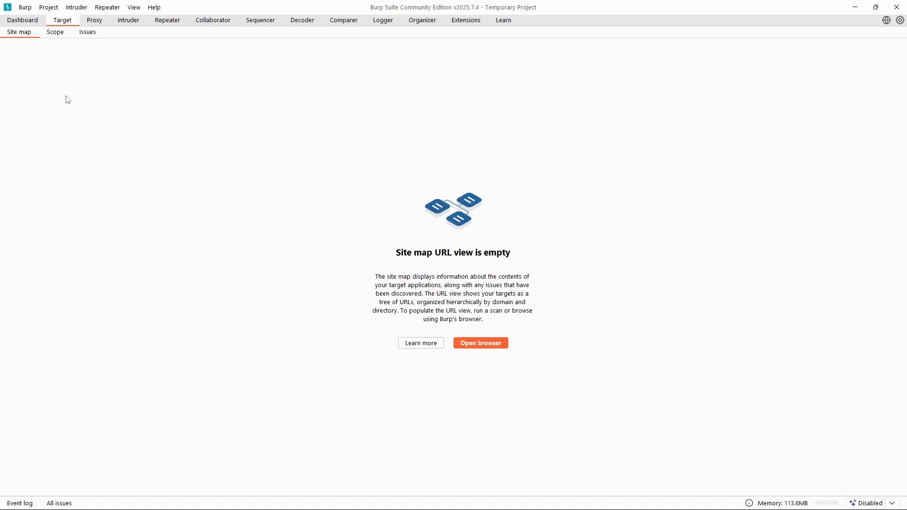
Launch Burp Suite's built-in browser and load the lab's shop URL copied from Firefox in it.
left_click(494, 347)
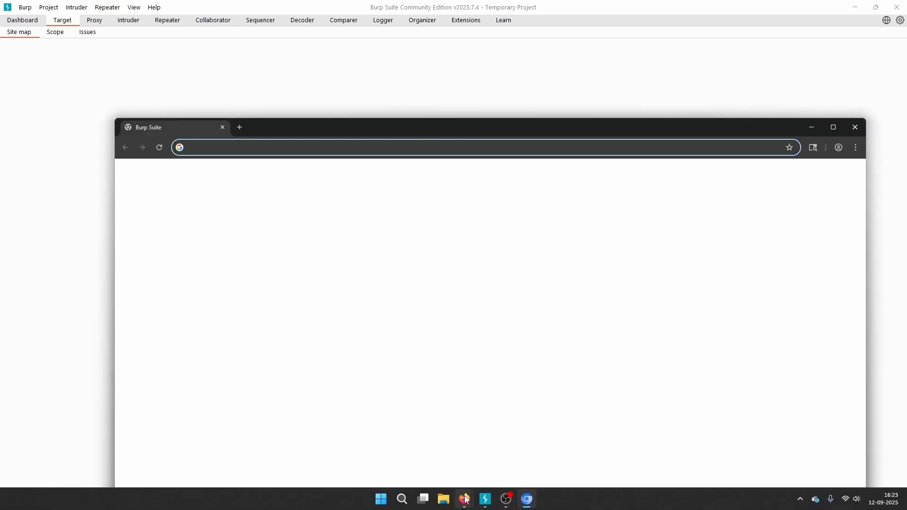
left_click(531, 454)
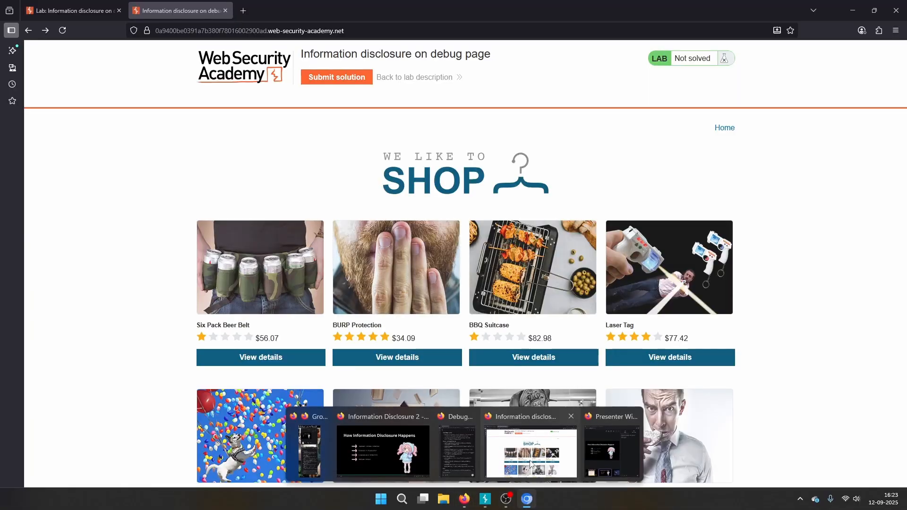
left_click(228, 31)
key("ctrl+c")
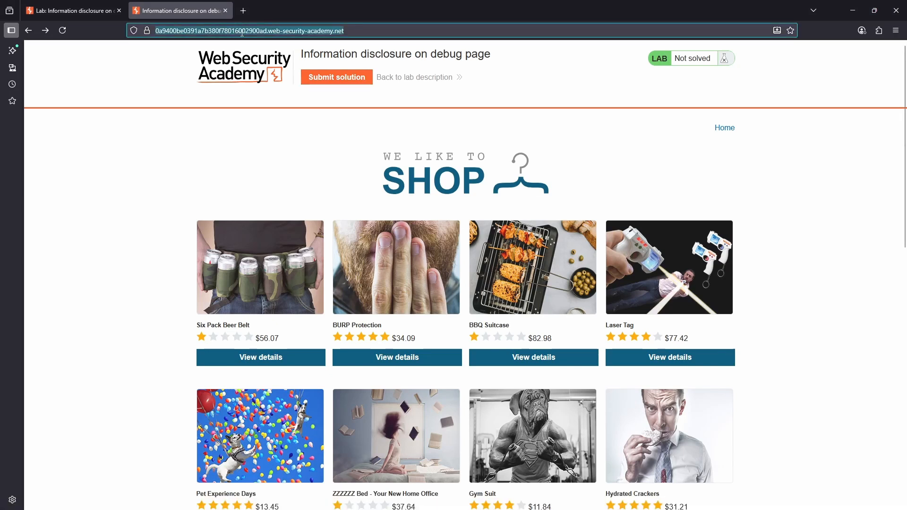
left_click(527, 500)
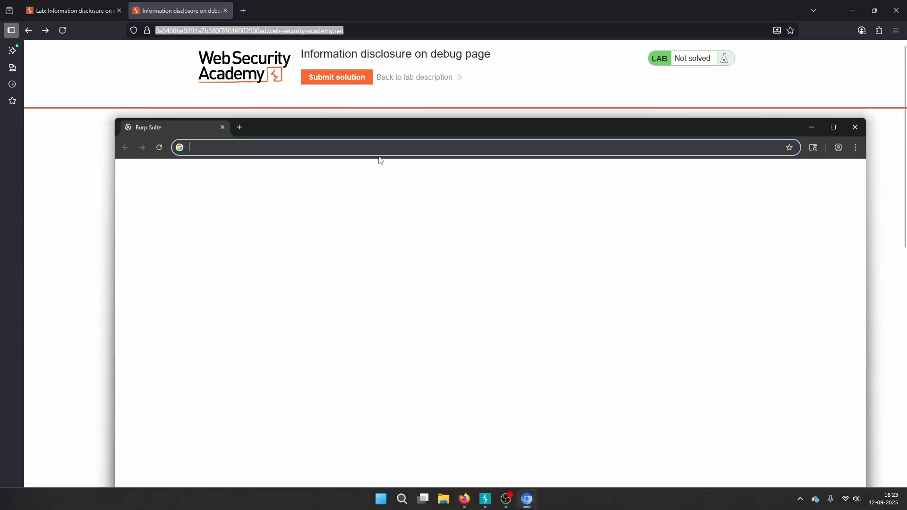
key("ctrl+v")
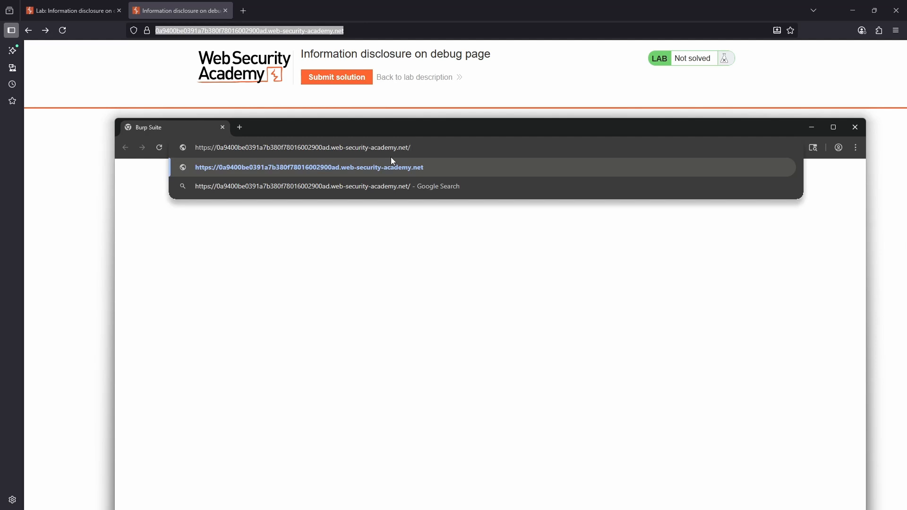
key("Return")
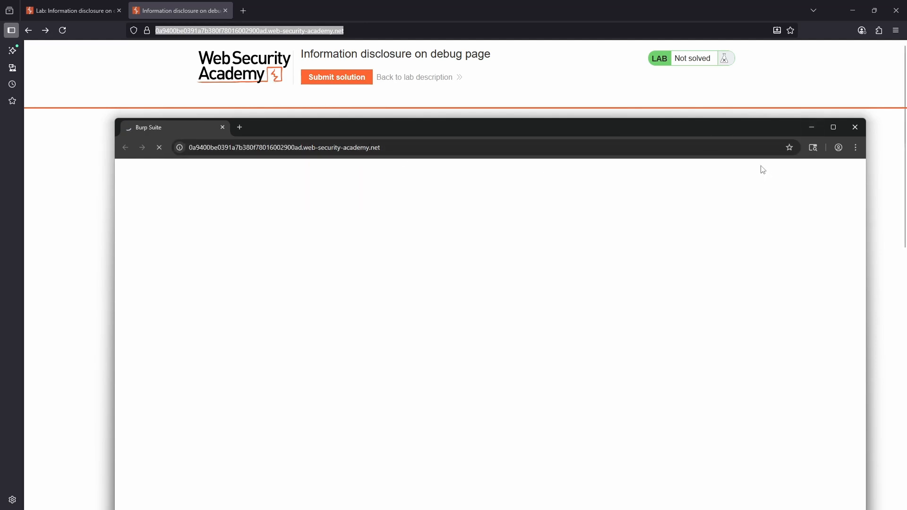
Switch to Burp Suite, enlarge the site map's request list, and expand the lab host's tree.
mouse_move(526, 499)
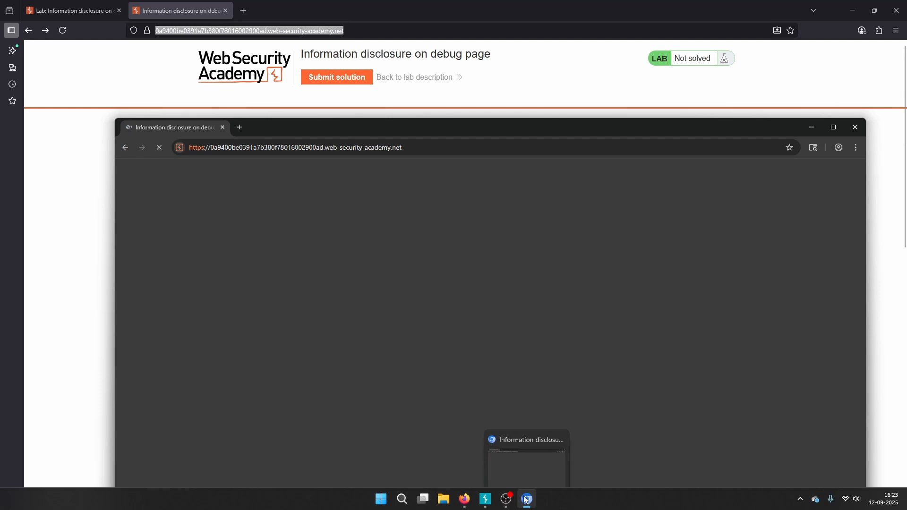
left_click(486, 501)
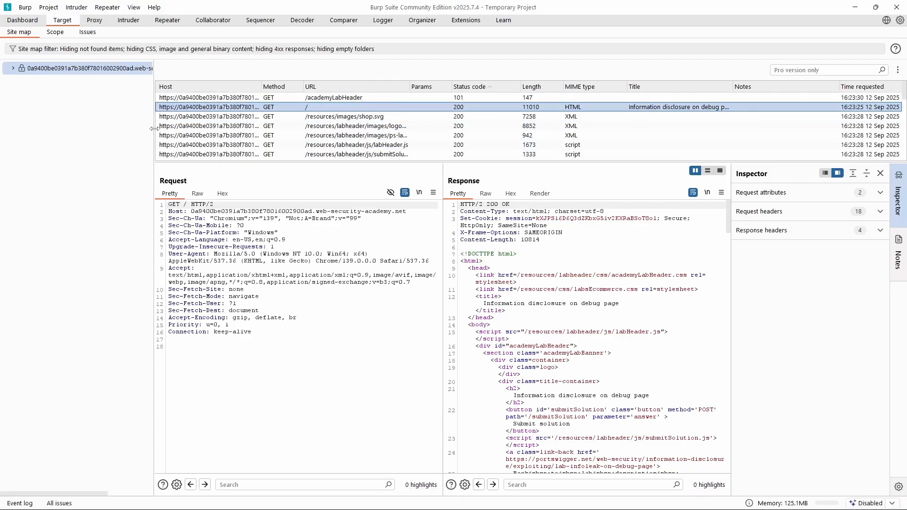
left_click_drag(154, 132, 137, 134)
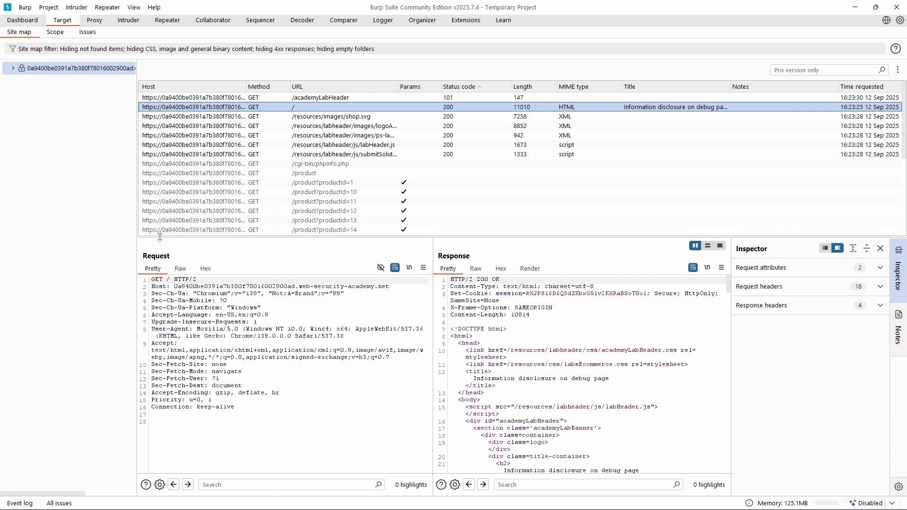
left_click(63, 35)
left_click(86, 33)
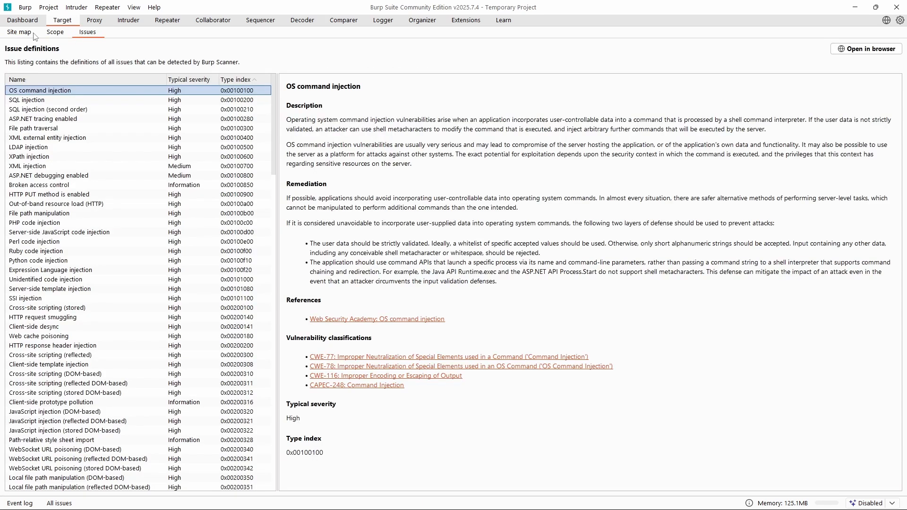
left_click(19, 32)
left_click(13, 68)
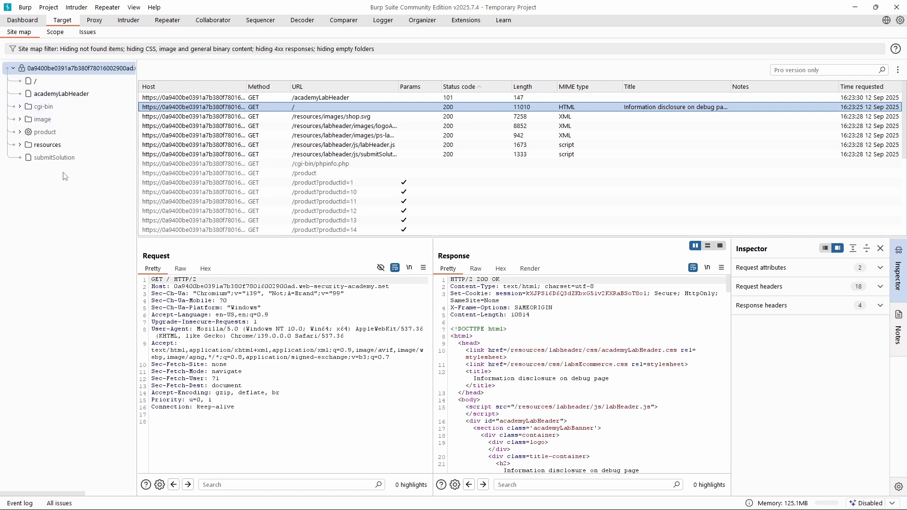
Visit the BURP Protection product page in Burp's browser, go back to the shop, and return to the site map.
left_click(525, 502)
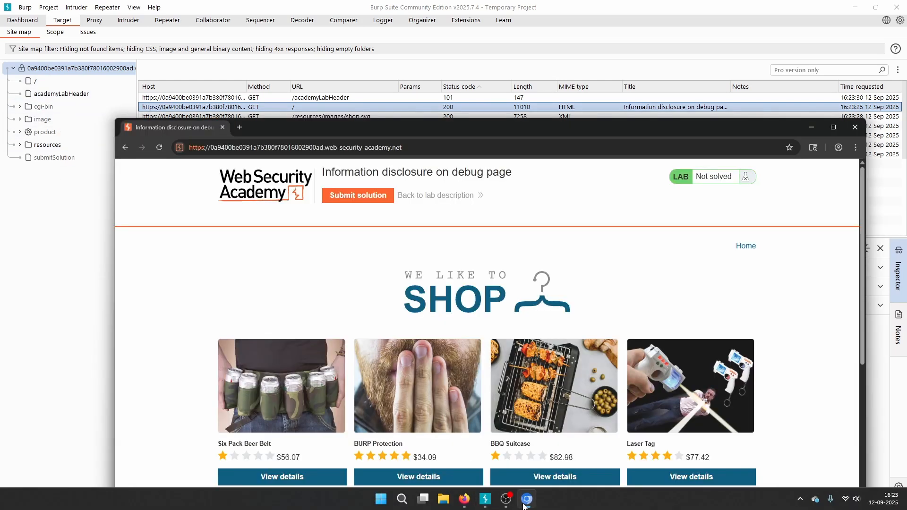
left_click(525, 500)
left_click(526, 500)
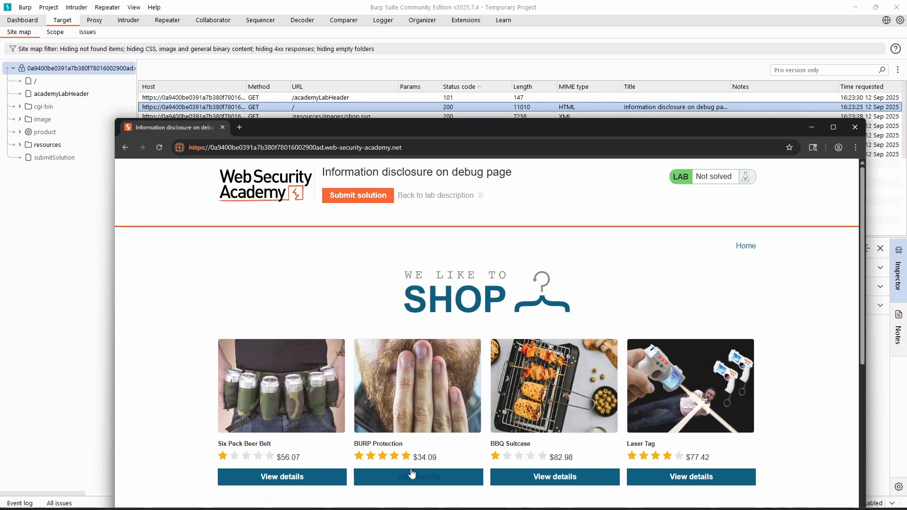
left_click(411, 479)
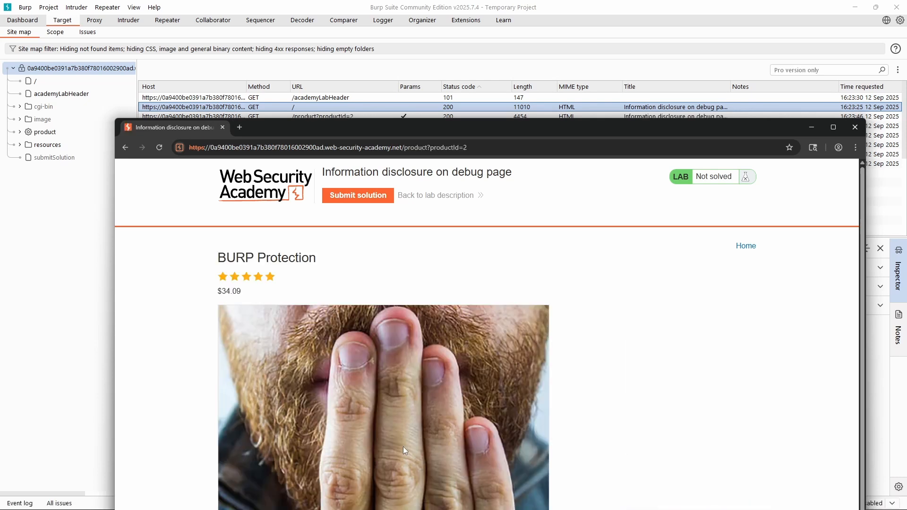
scroll(404, 447, "down", 1)
left_click(125, 147)
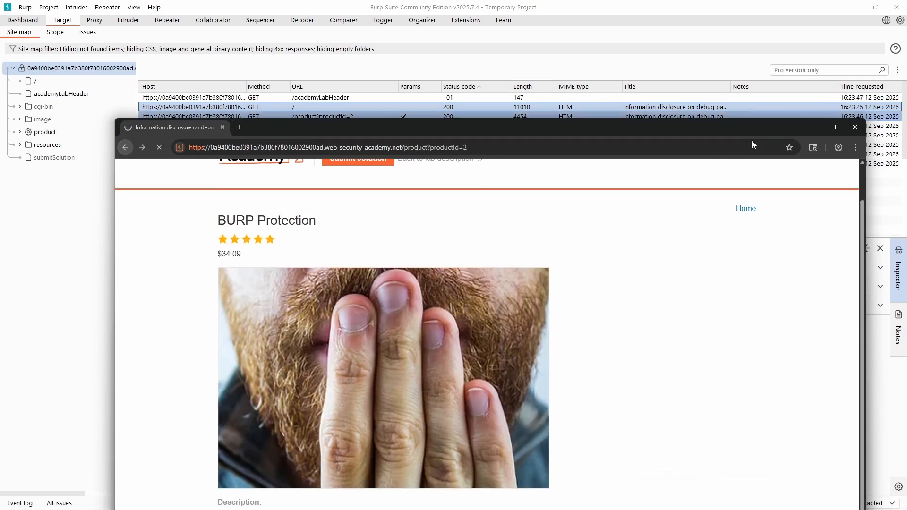
left_click(813, 127)
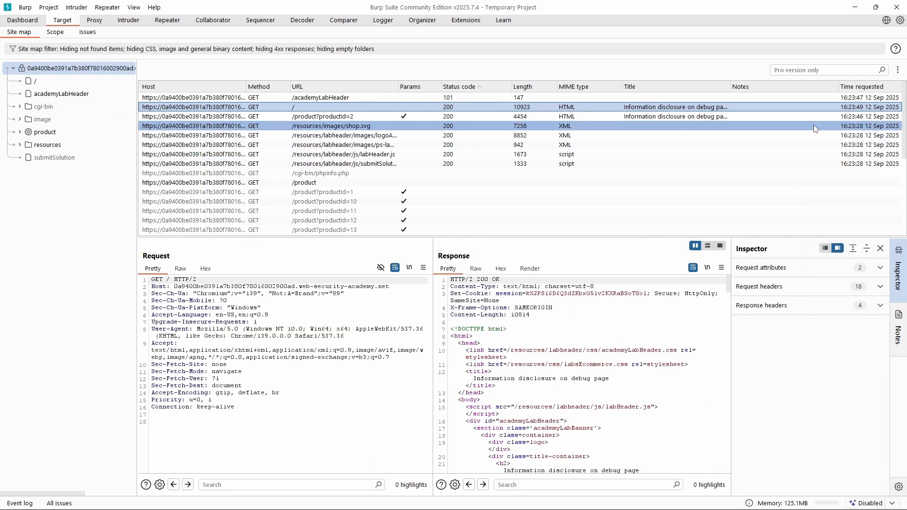
Inspect the site map entries for the root page, academyLabHeader, and phpinfo.php inside cgi-bin.
left_click(37, 82)
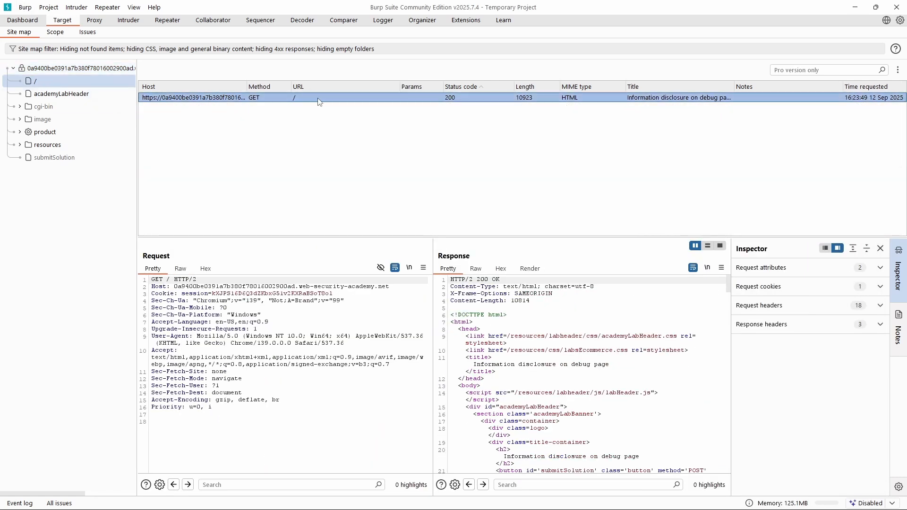
left_click(56, 94)
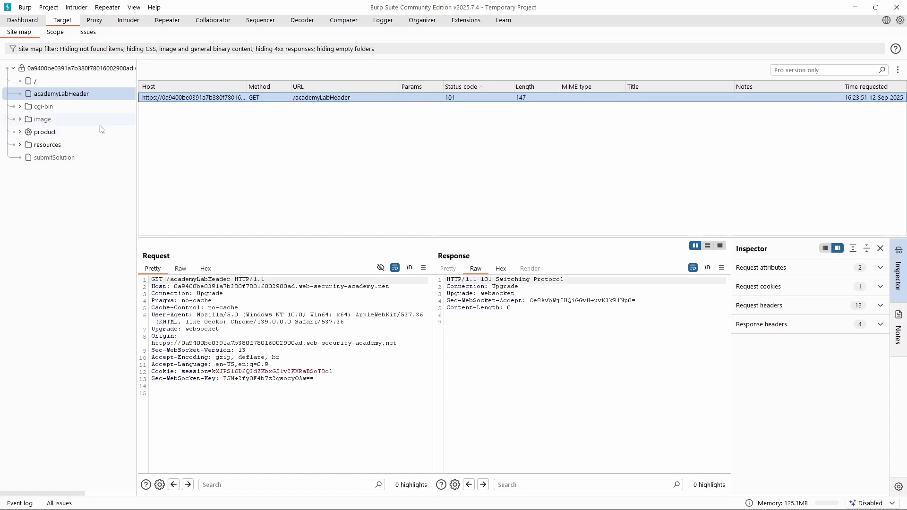
left_click(20, 106)
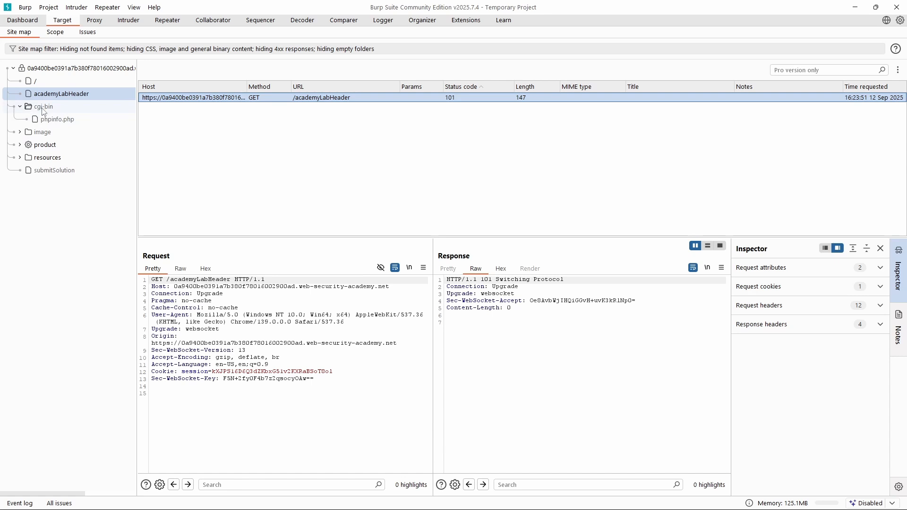
left_click(55, 121)
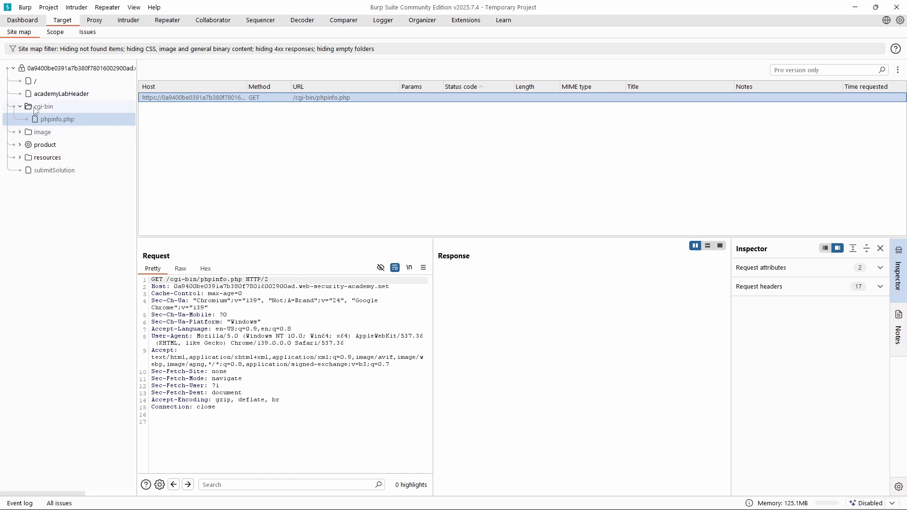
Expand the image and productcatalog folders in the site map and inspect the products folder.
left_click(19, 133)
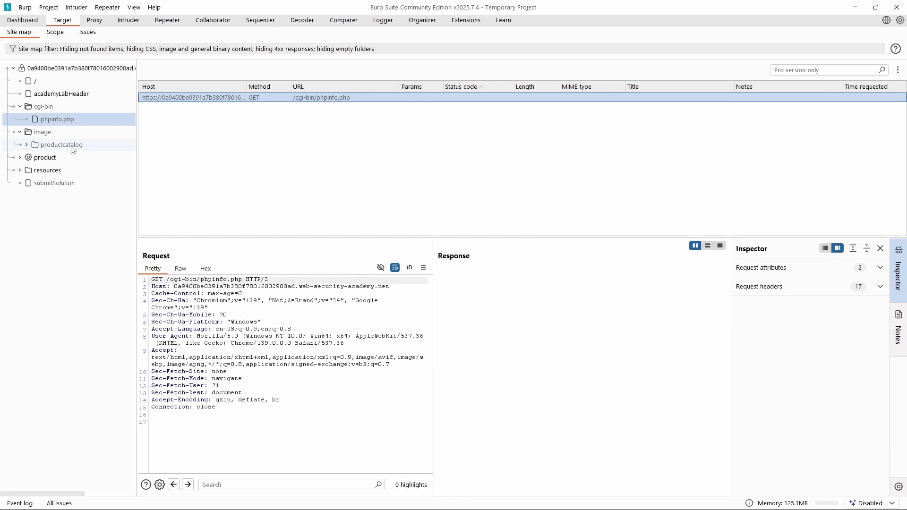
left_click(26, 146)
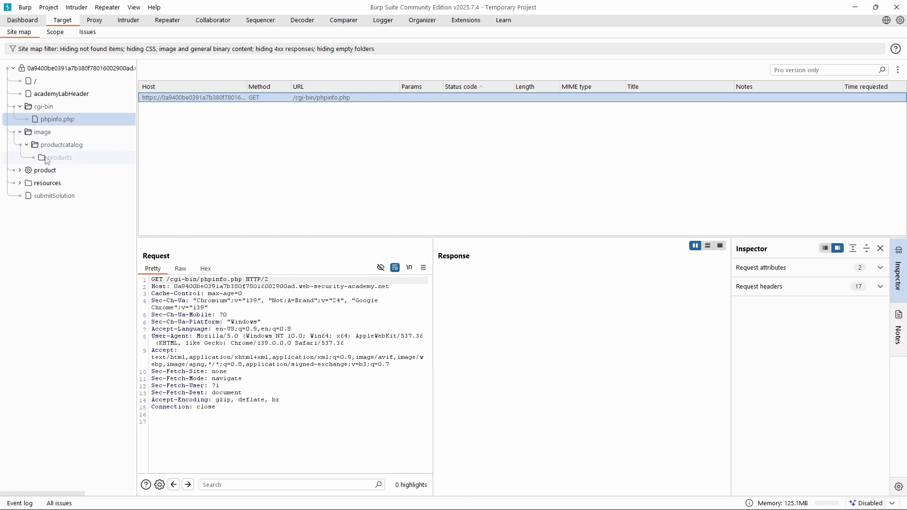
left_click(59, 159)
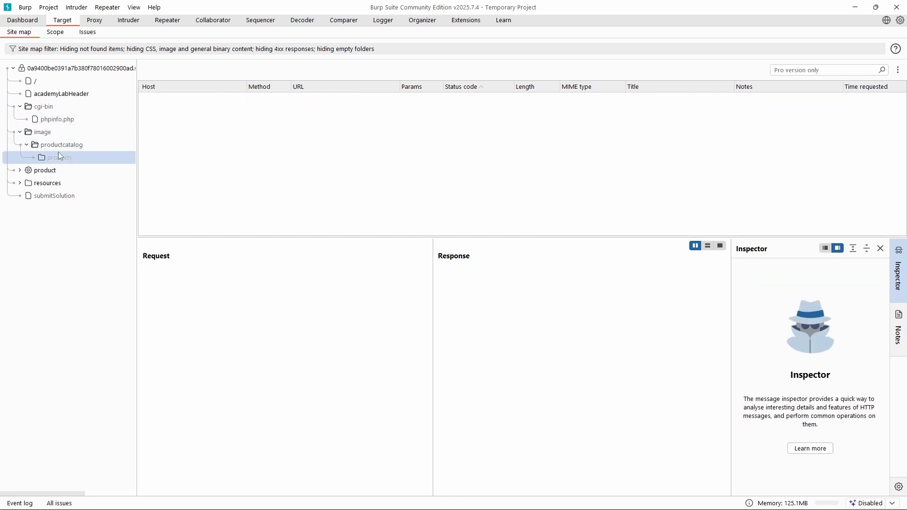
left_click(50, 142)
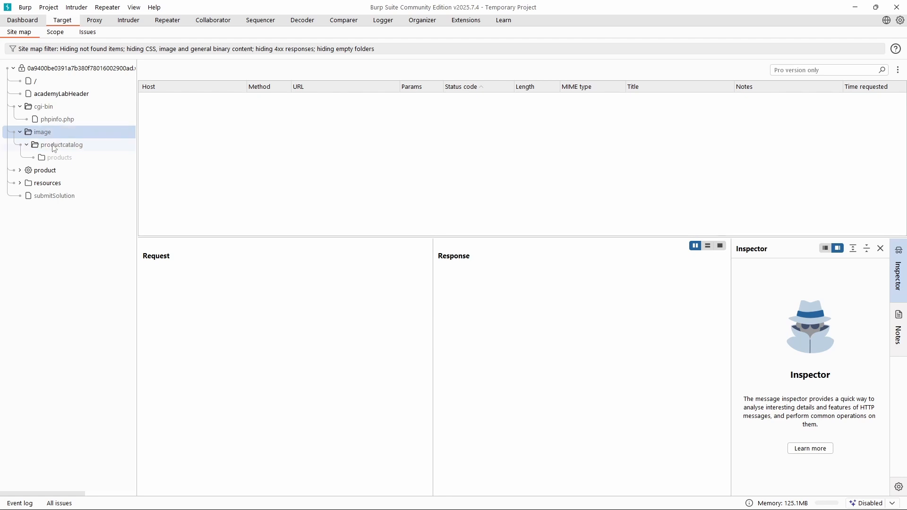
left_click(54, 159)
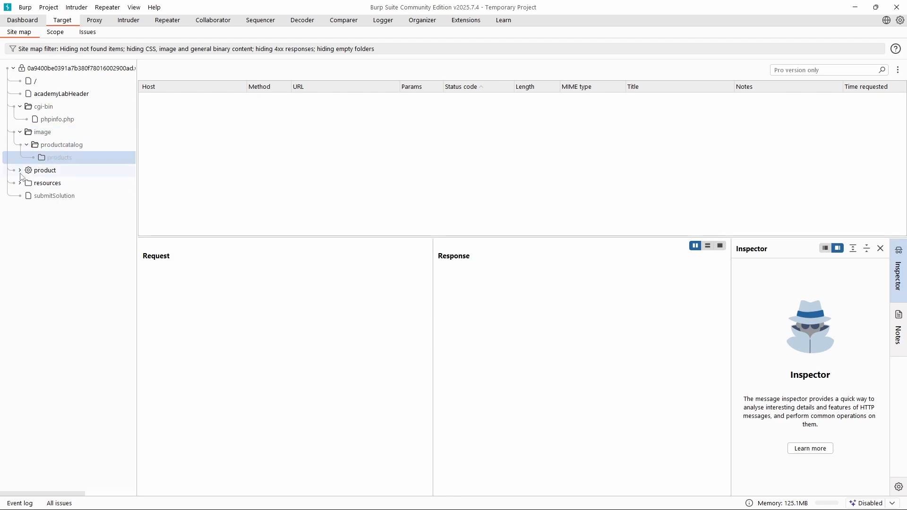
Expand the product node and inspect the requests for productId=1, productId=11 and productId=17.
left_click(20, 171)
left_click(68, 187)
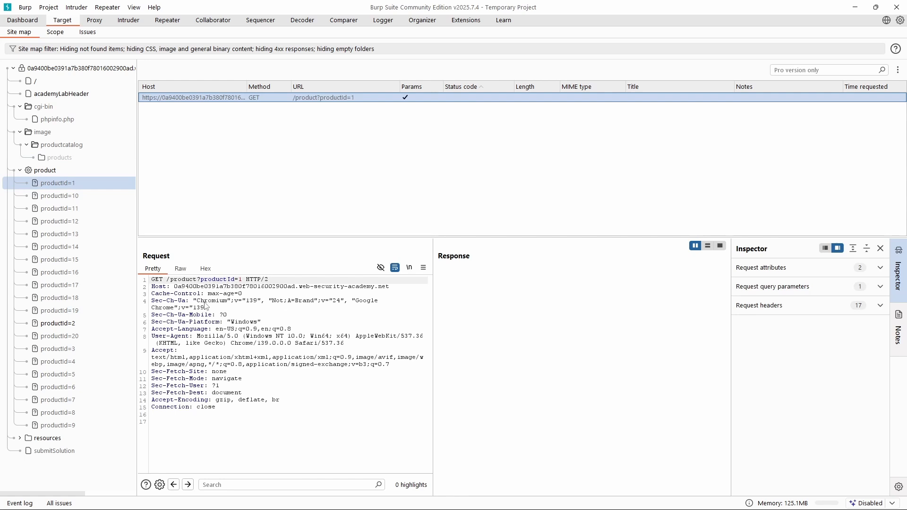
left_click(85, 208)
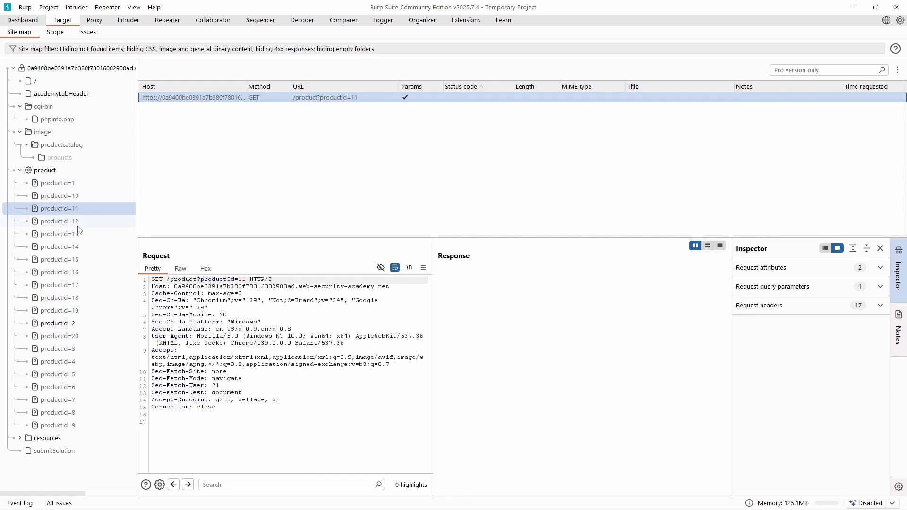
left_click(71, 286)
Check the productId parameter in the BURP Protection page's URL in Firefox and return to Burp Suite's productId=12 entry.
mouse_move(458, 500)
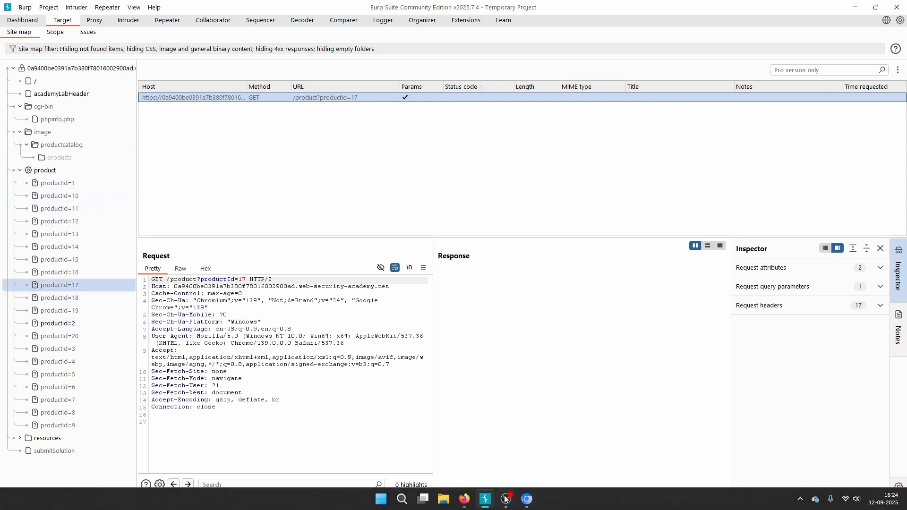
left_click(513, 460)
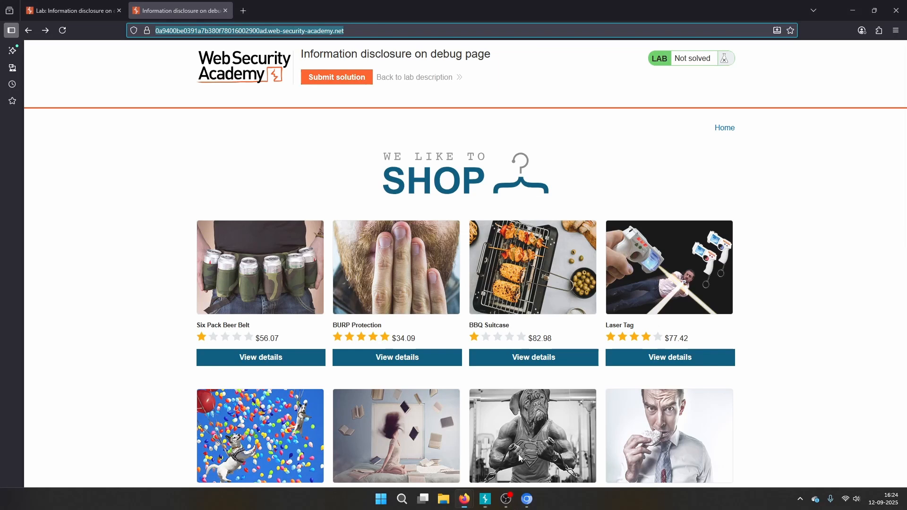
left_click(410, 366)
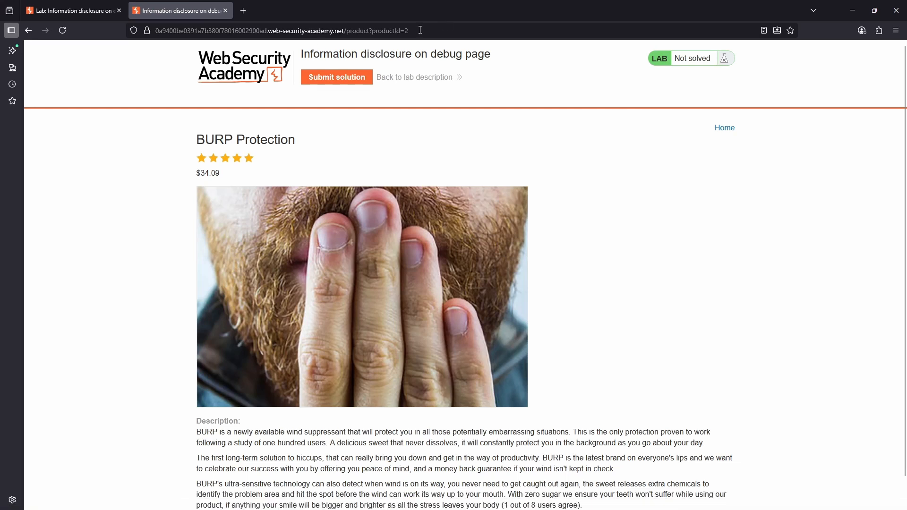
mouse_move(409, 31)
left_mouse_down()
mouse_move(360, 29)
mouse_move(401, 33)
left_mouse_up()
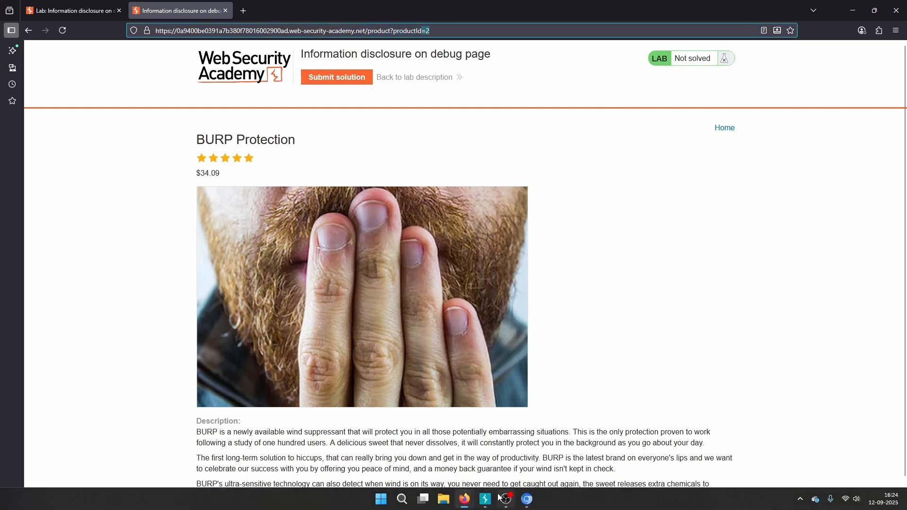
left_click(490, 501)
left_click(69, 220)
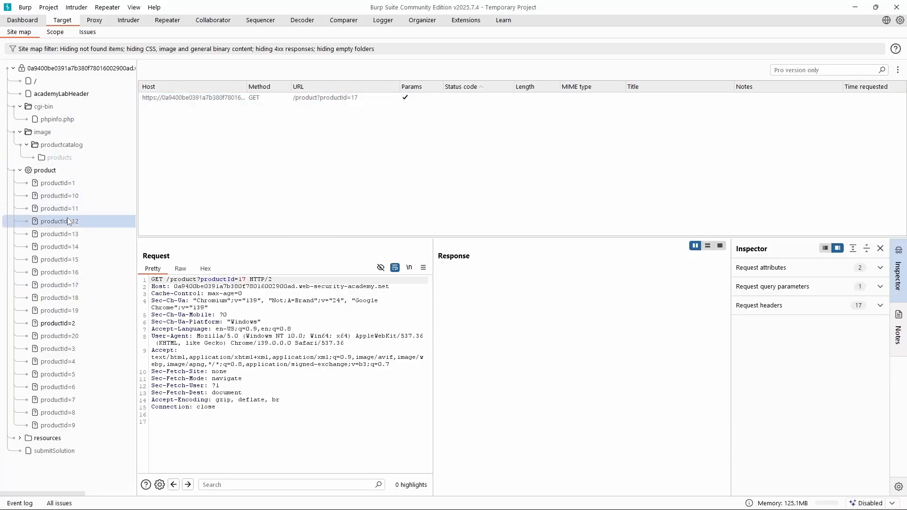
Inspect the requests for productId=19, 2, 3, 8 and 9 in the site map and collapse the product node.
left_click(77, 312)
left_click(78, 325)
left_click(75, 347)
left_click(83, 411)
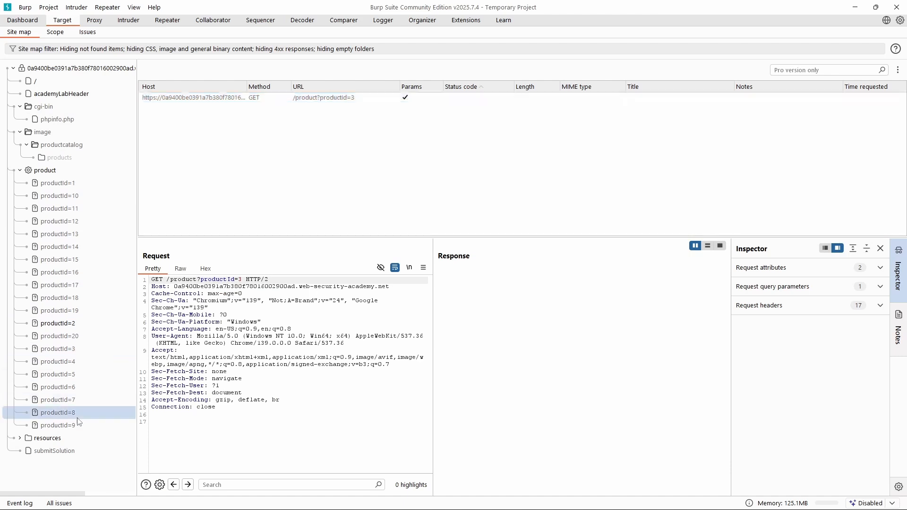
left_click(79, 428)
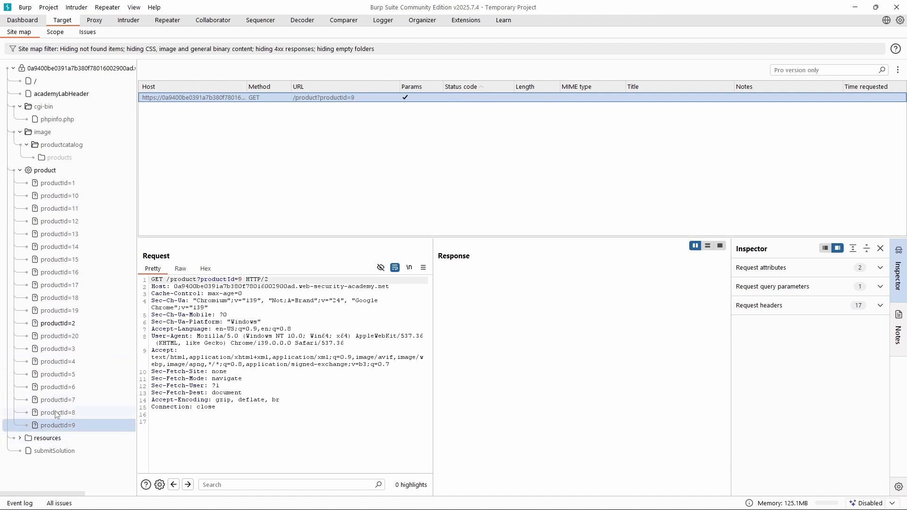
left_click(20, 170)
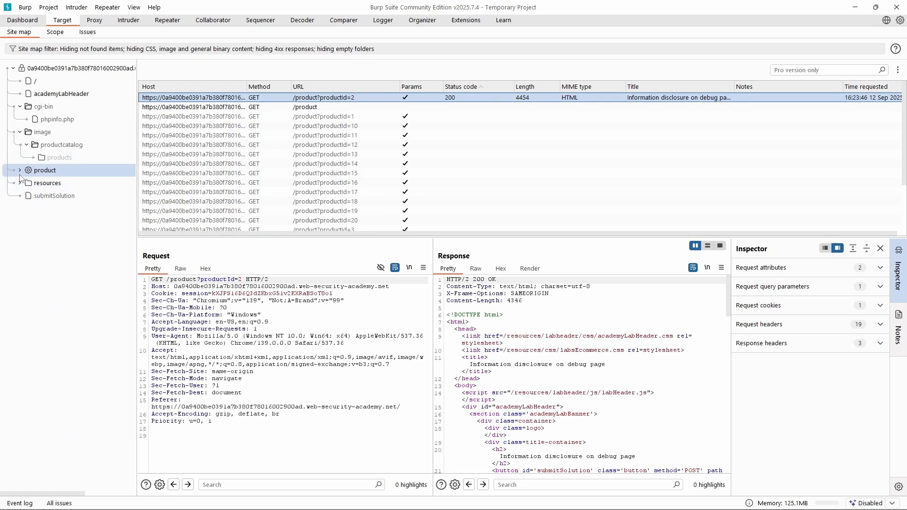
Expand the resources folder with its images and labheader subfolders, and open the js folder inside labheader.
left_click(19, 183)
left_click(27, 209)
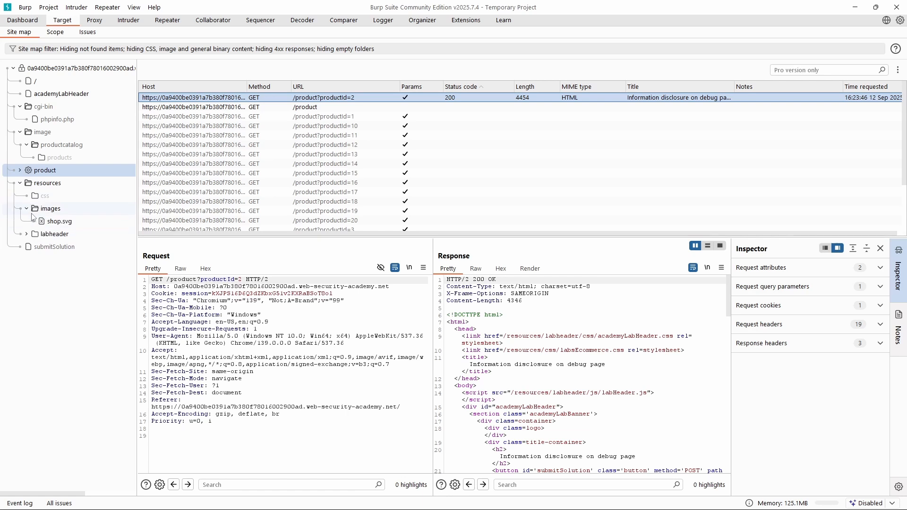
left_click(27, 234)
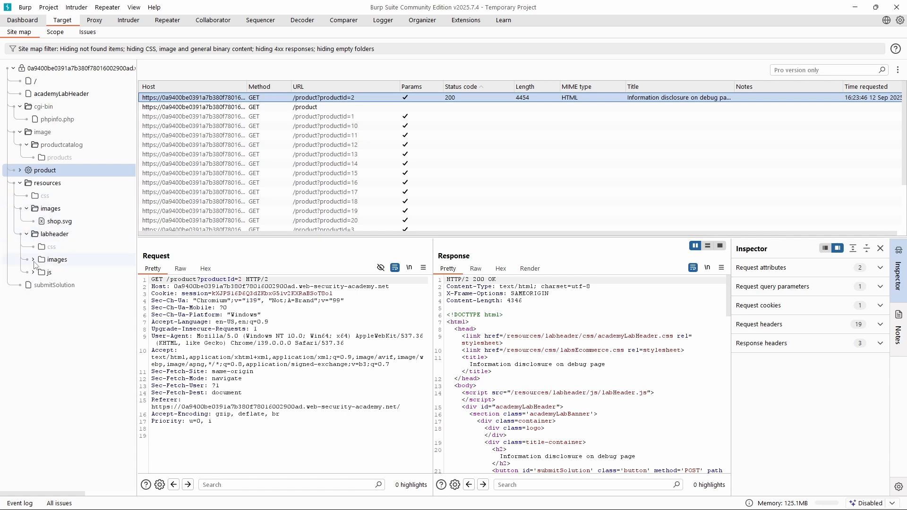
left_click(33, 260)
left_click(33, 260)
left_click(33, 273)
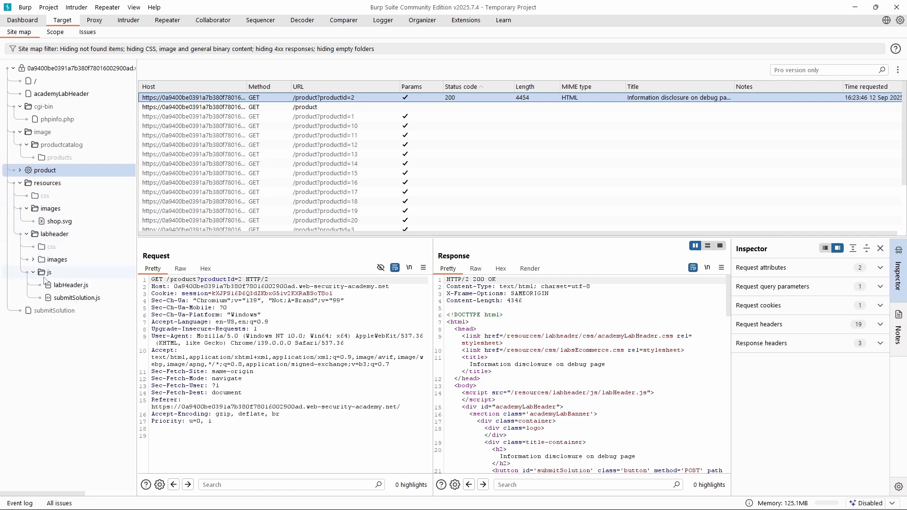
Inspect labHeader.js and submitSolution.js in the js folder, and the submitSolution entry at the site's root.
left_click(70, 285)
left_click(72, 298)
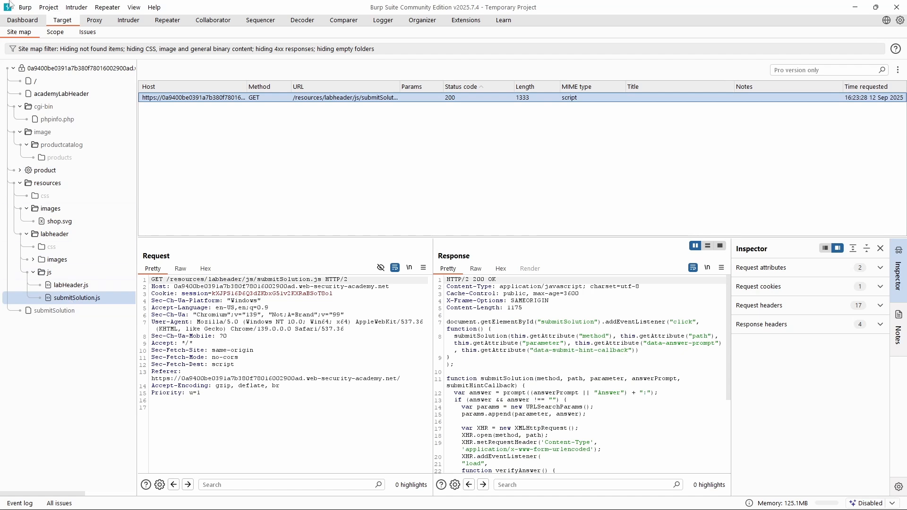
left_click(27, 314)
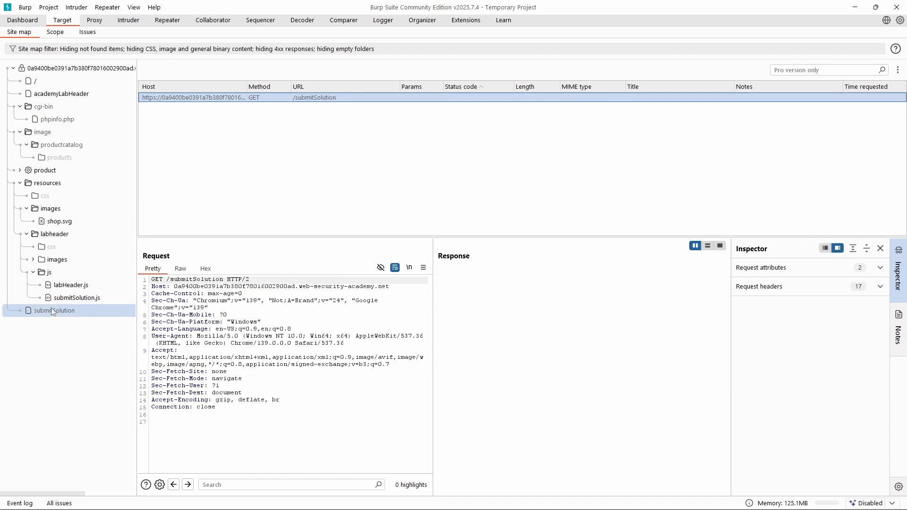
Collapse the image folder and inspect the phpinfo.php entry inside cgi-bin.
left_click(20, 131)
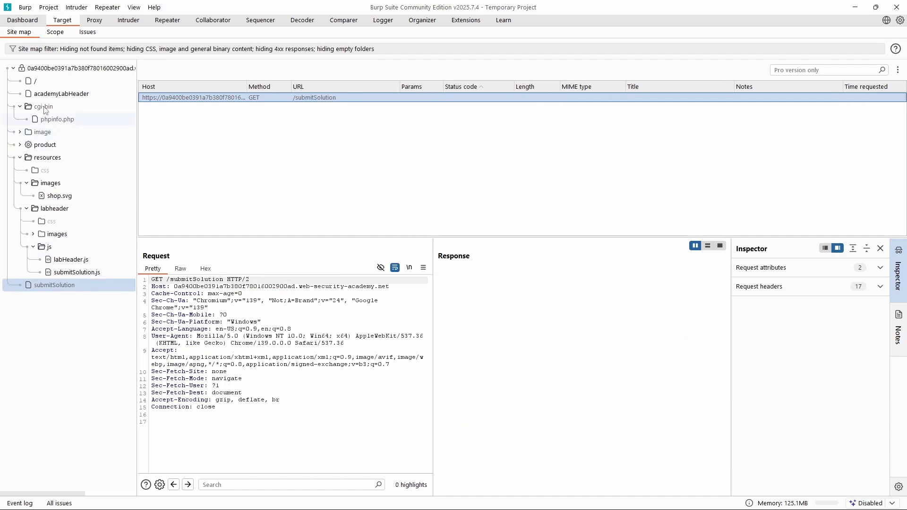
left_click(47, 123)
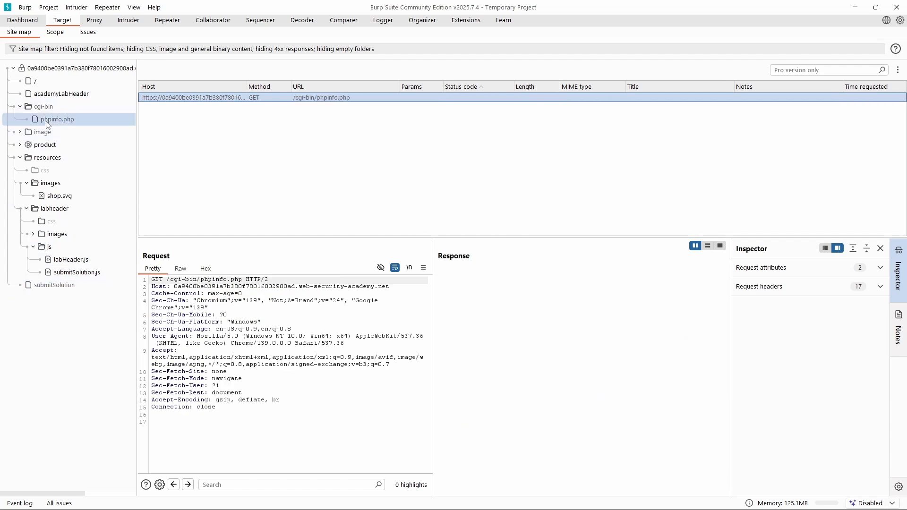
left_click(20, 106)
left_click(19, 108)
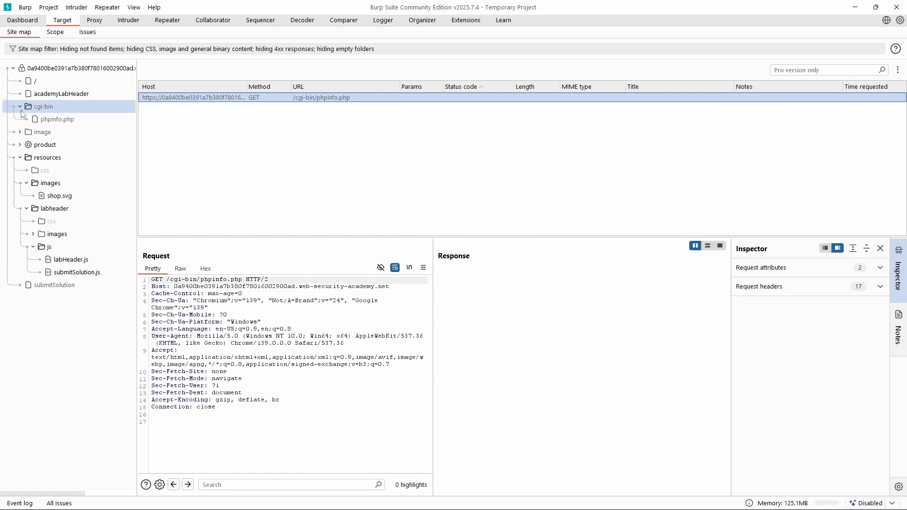
Send the cgi-bin/phpinfo.php request to Repeater and issue it to the server.
left_click(49, 121)
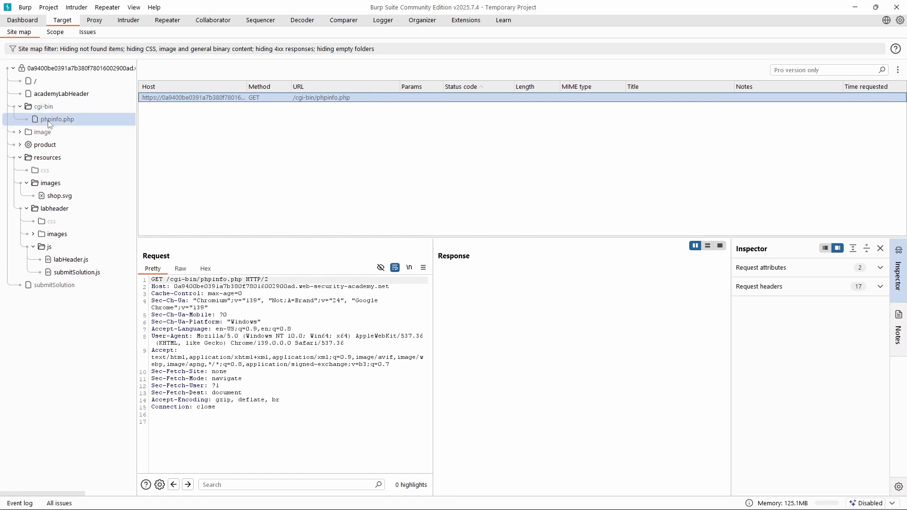
right_click(50, 124)
left_click(85, 175)
left_click(160, 21)
key("ctrl+space")
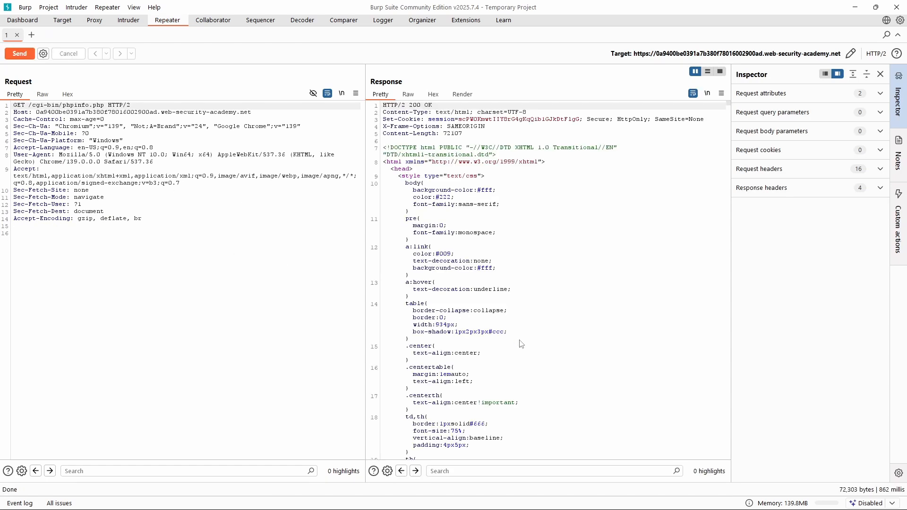
Examine the phpinfo.php response body for server and PHP configuration details.
scroll(521, 343, "down", 20)
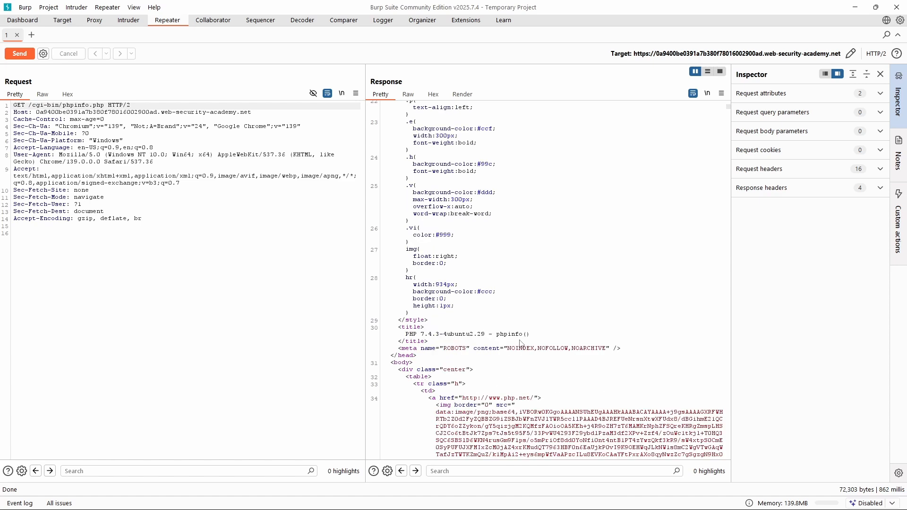
scroll(522, 343, "down", 9)
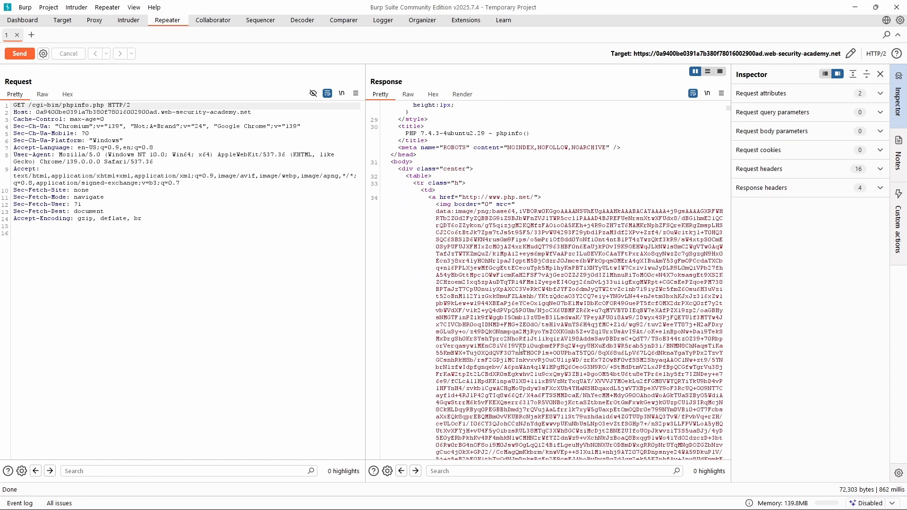
scroll(521, 346, "down", 10)
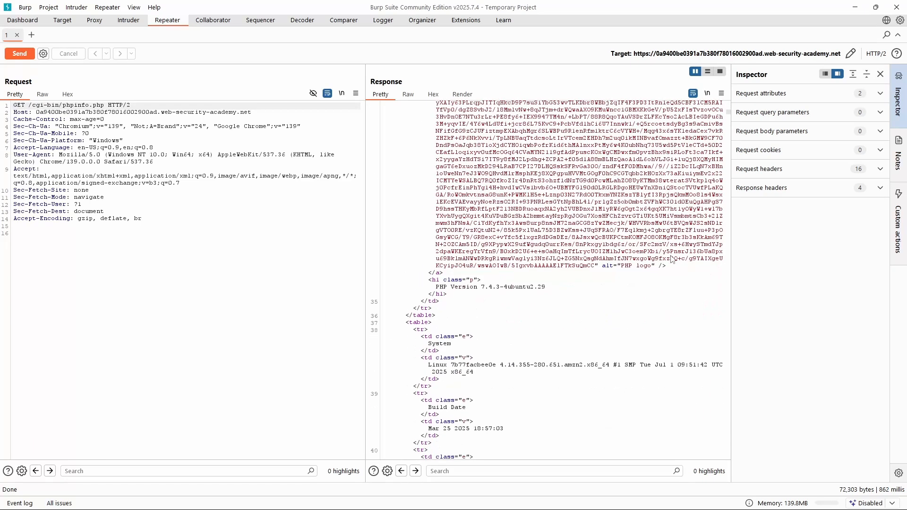
scroll(672, 259, "down", 15)
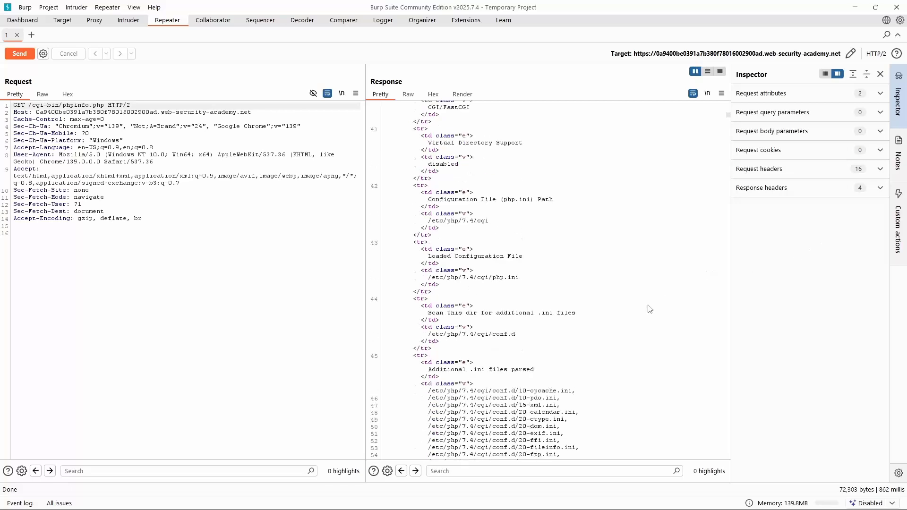
scroll(651, 312, "down", 9)
scroll(551, 318, "down", 12)
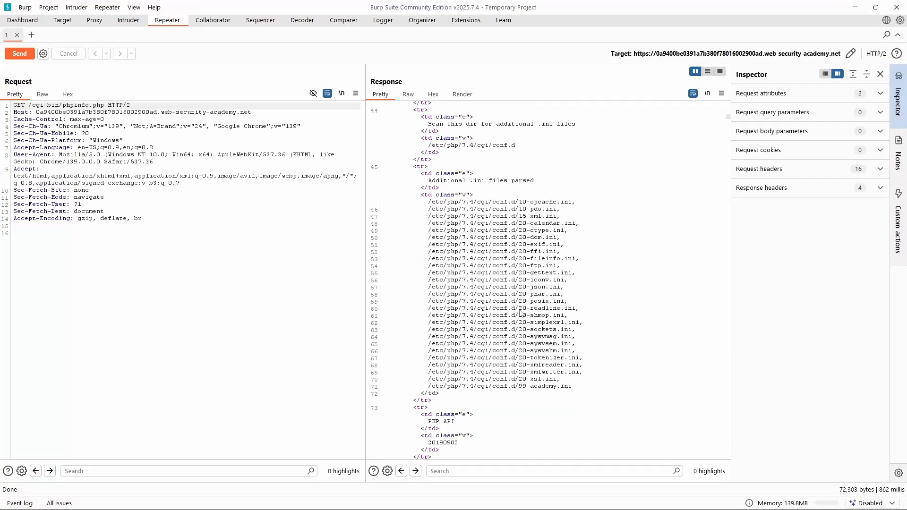
scroll(499, 339, "down", 10)
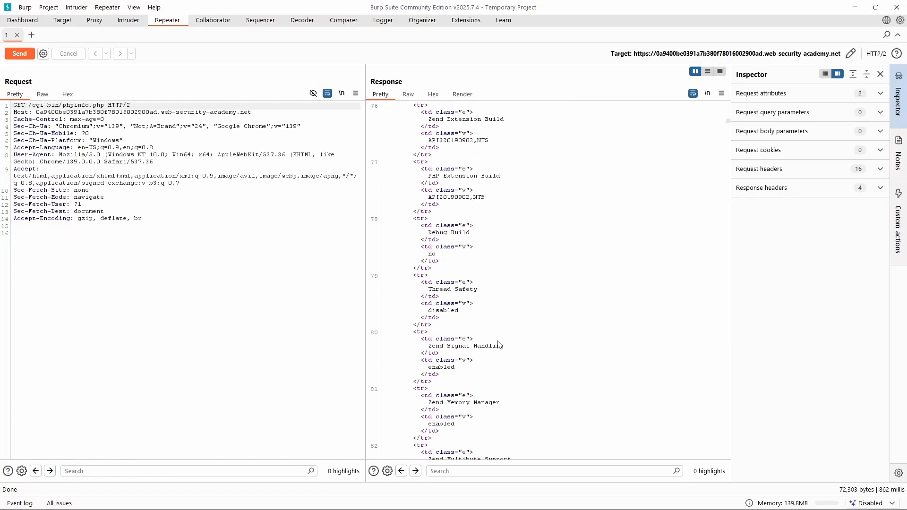
scroll(500, 342, "up", 14)
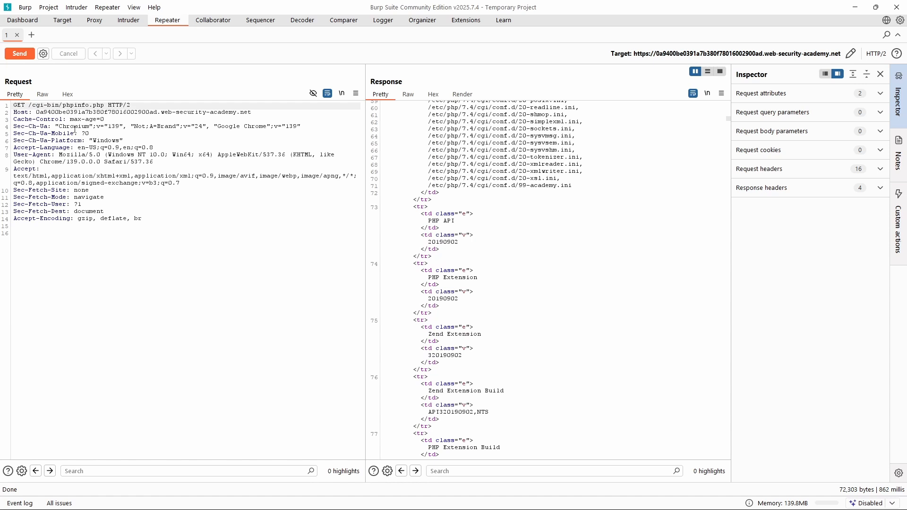
Copy the path /cgi-bin/phpinfo.php from the request line in Repeater.
left_click_drag(28, 105, 104, 106)
right_click(103, 105)
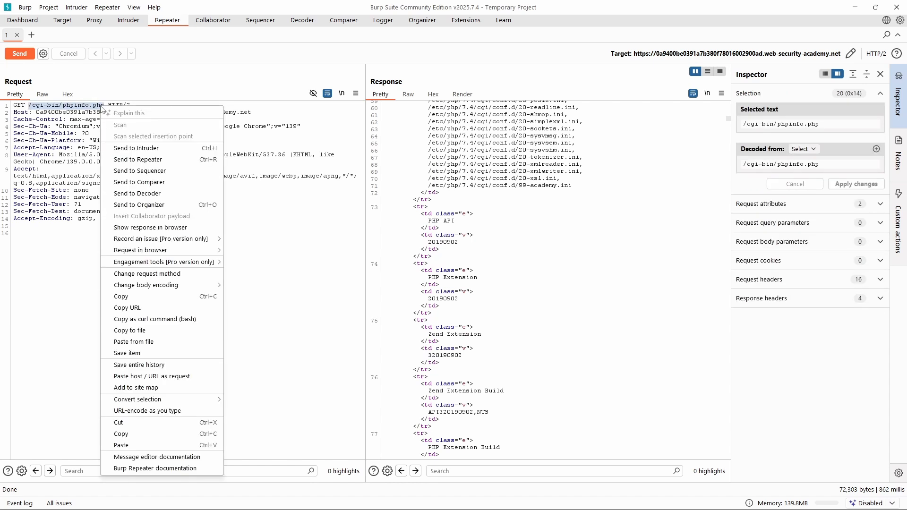
left_click(137, 295)
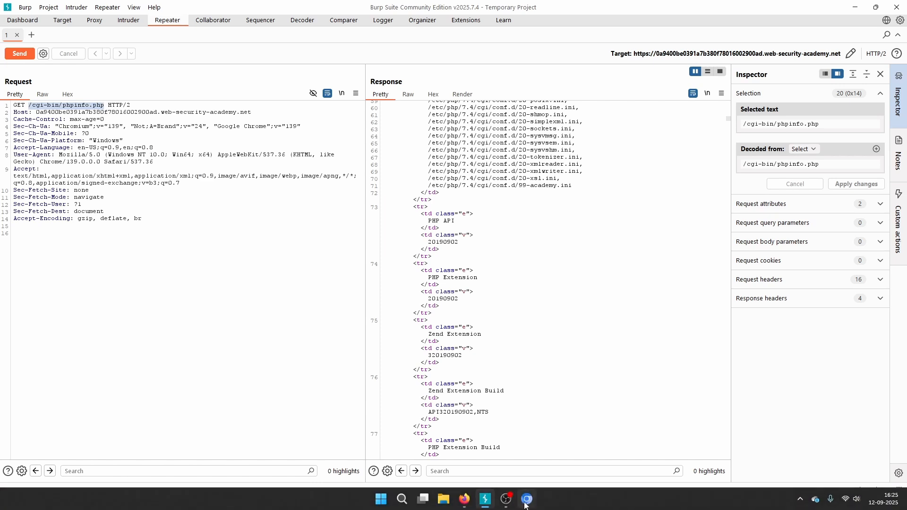
Switch to the lab site in Firefox, return to the shop home page and load /cgi-bin/phpinfo.php on that host.
mouse_move(505, 506)
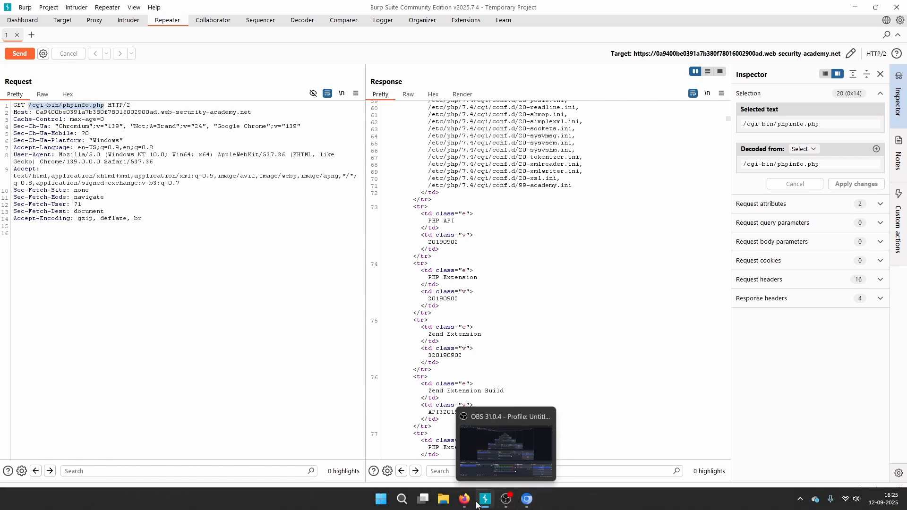
mouse_move(467, 502)
left_click(523, 451)
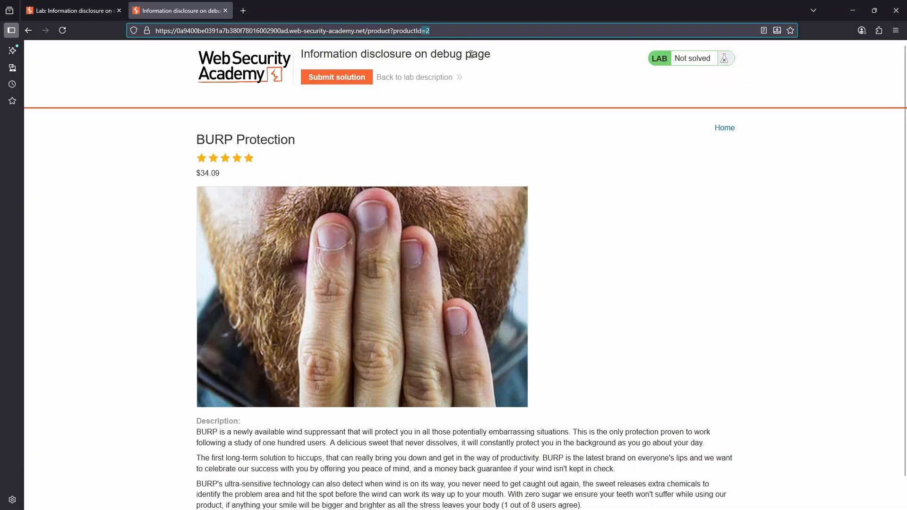
left_click(458, 29)
left_click(28, 30)
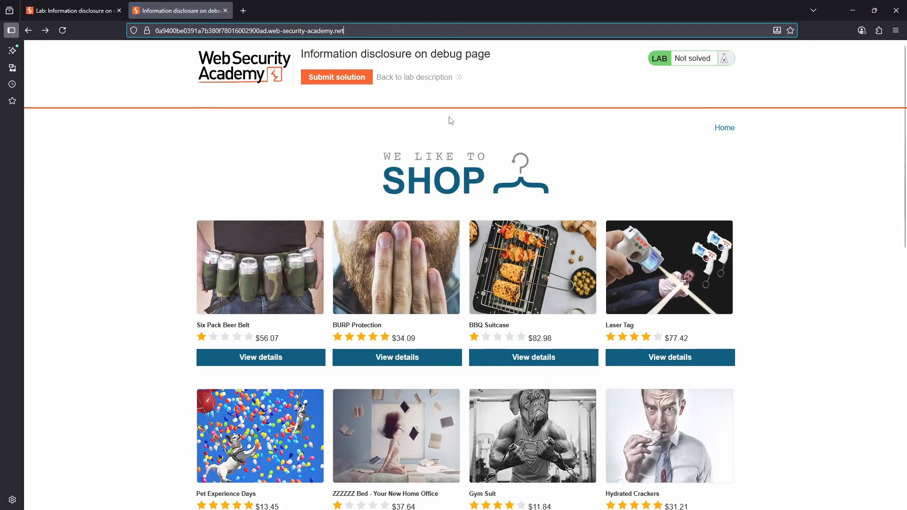
left_click(364, 30)
key("ctrl+v")
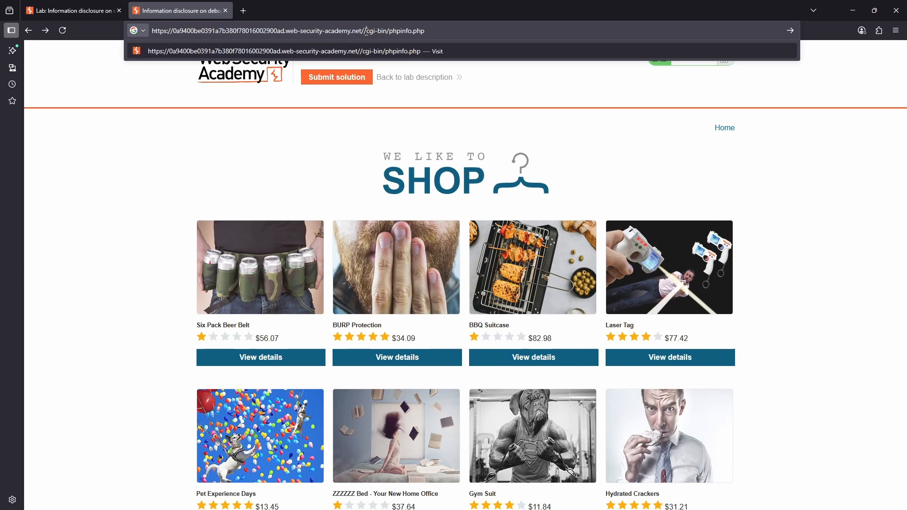
key("Return")
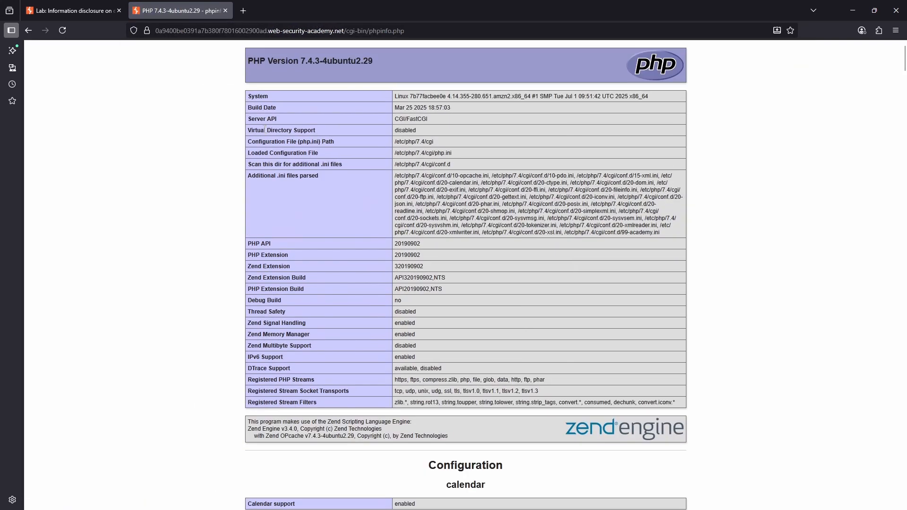
Examine the PHP version, system details and configuration tables on the phpinfo page.
left_click_drag(251, 108, 408, 131)
left_click(483, 257)
scroll(451, 228, "down", 5)
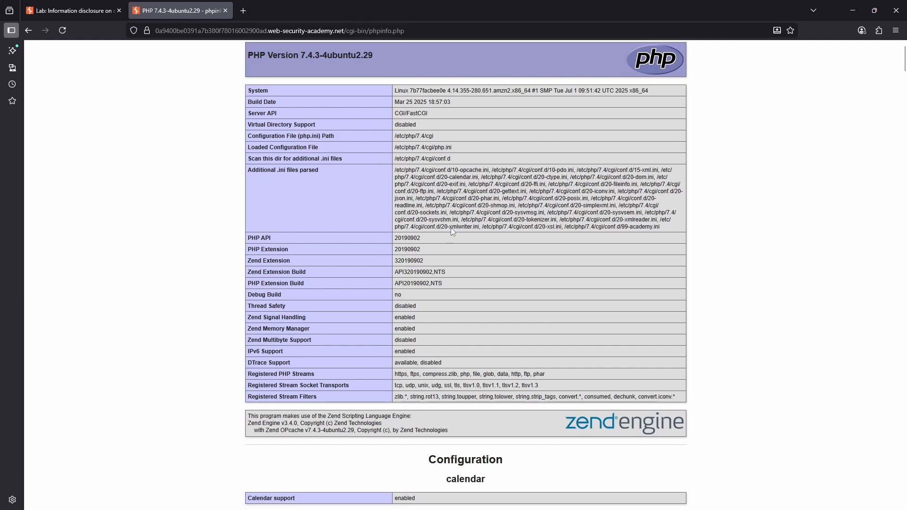
scroll(497, 319, "up", 5)
scroll(497, 319, "up", 1)
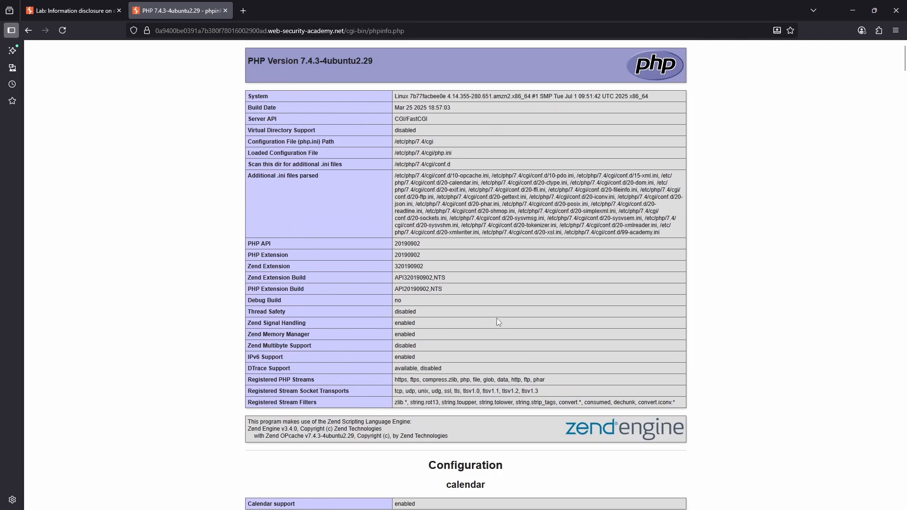
left_click_drag(257, 66, 461, 279)
left_click(466, 338)
scroll(473, 344, "down", 5)
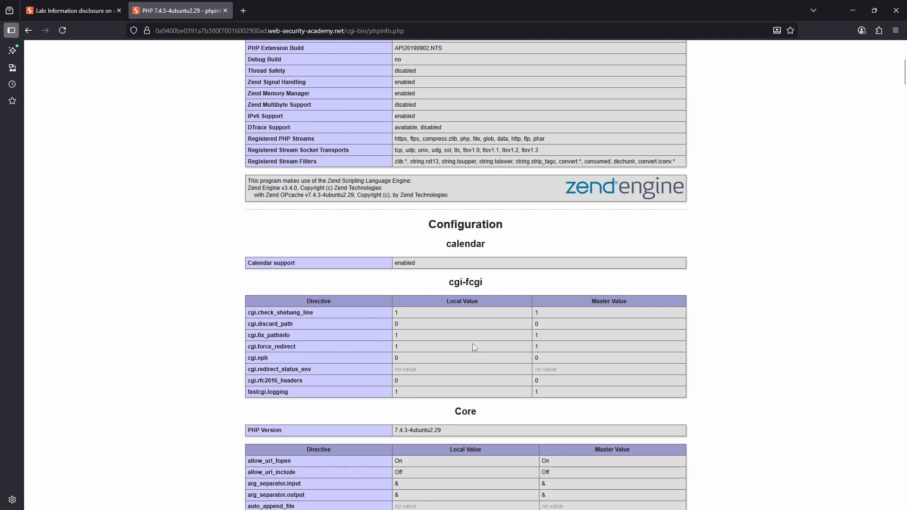
scroll(473, 344, "down", 6)
scroll(472, 344, "up", 6)
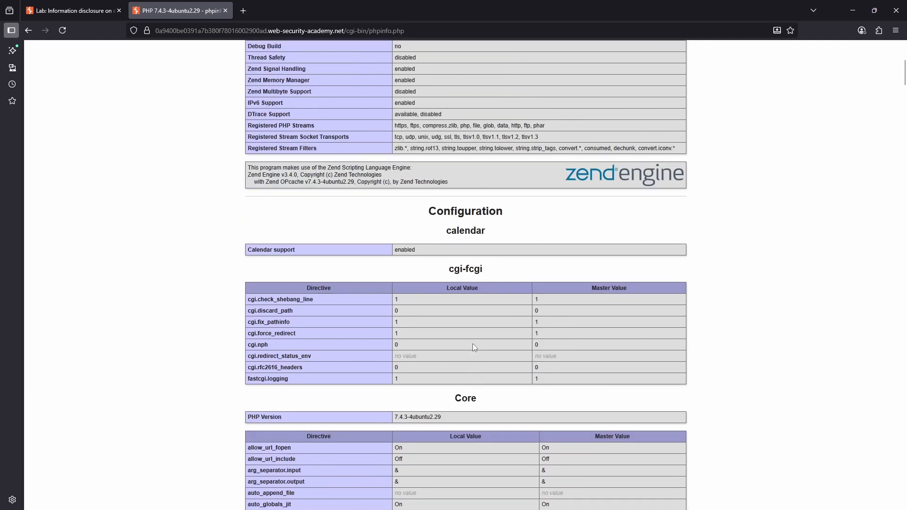
scroll(473, 347, "down", 8)
scroll(472, 348, "up", 14)
Copy the variable name SECRET_KEY from the lab description and search the phpinfo page for it.
mouse_move(527, 508)
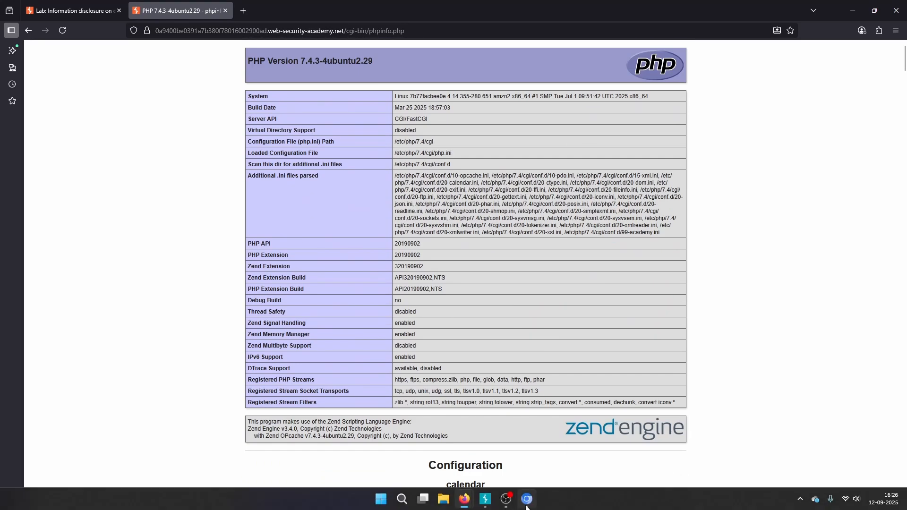
key("ctrl+Tab")
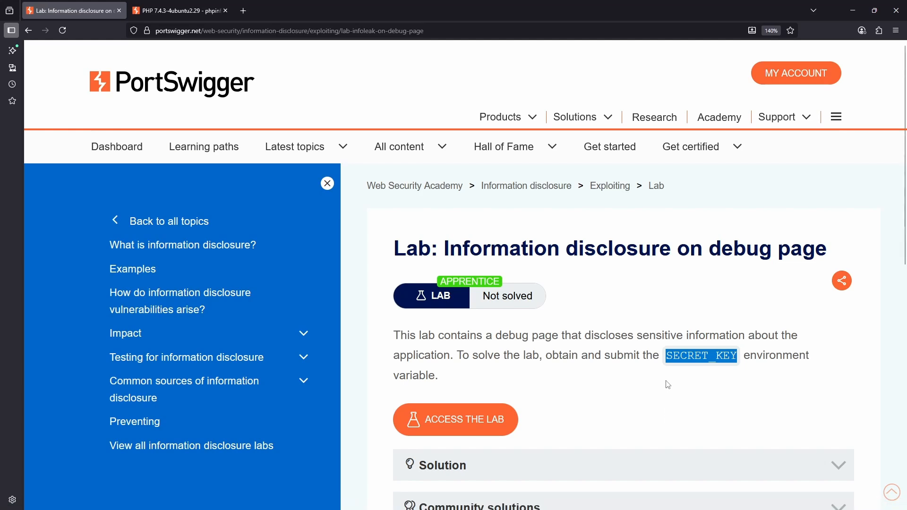
right_click(699, 356)
left_click(710, 205)
key("ctrl+Tab")
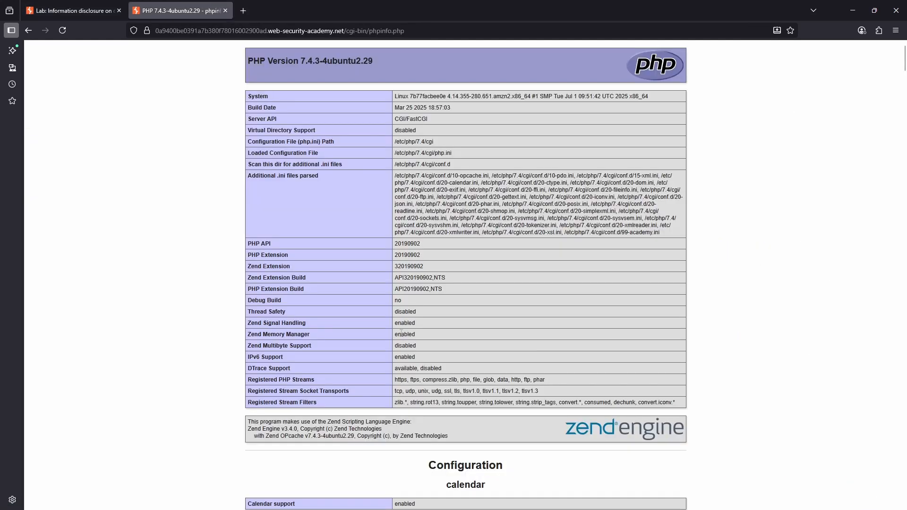
key("ctrl+f")
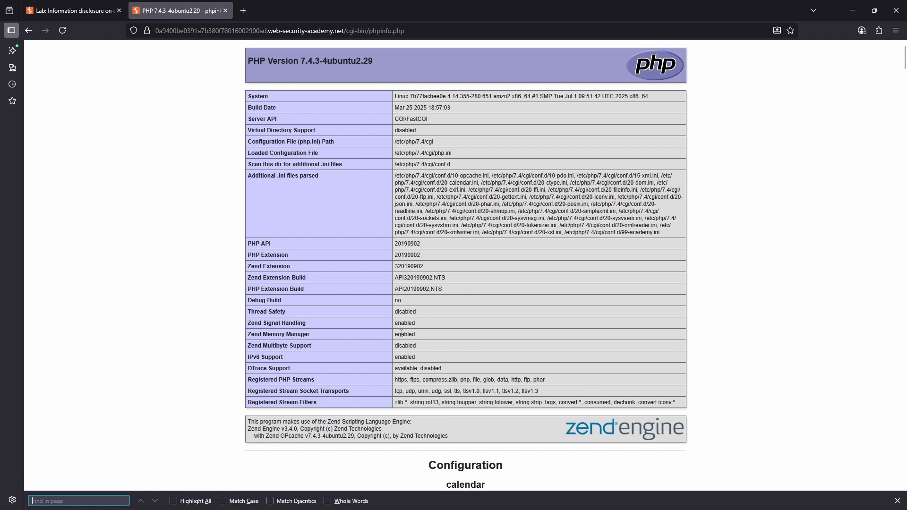
key("ctrl+v")
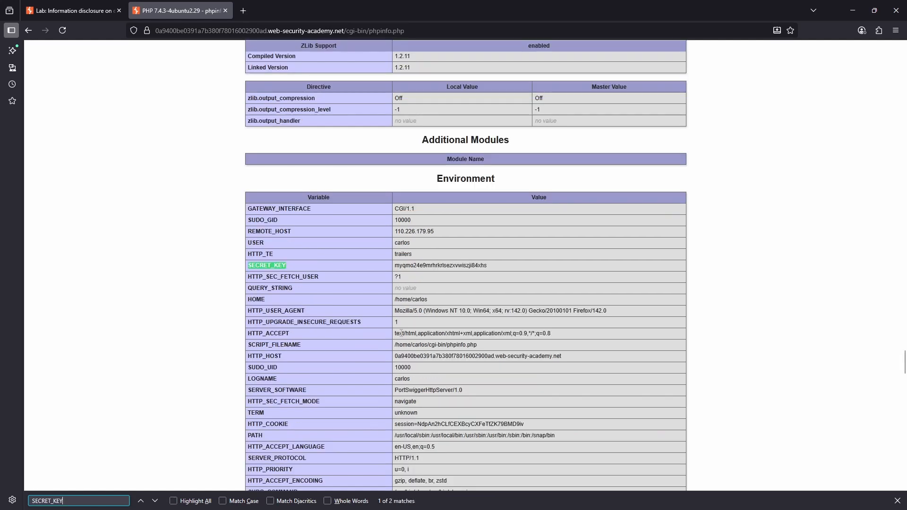
Copy the value of the SECRET_KEY variable from the Environment table.
left_click_drag(251, 265, 509, 285)
left_click(263, 277)
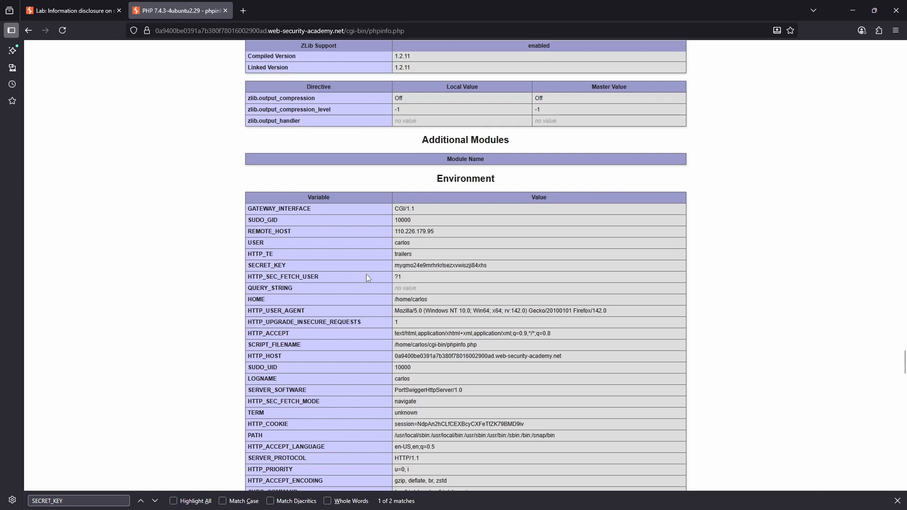
left_click_drag(396, 266, 487, 268)
right_click(482, 266)
left_click(494, 274)
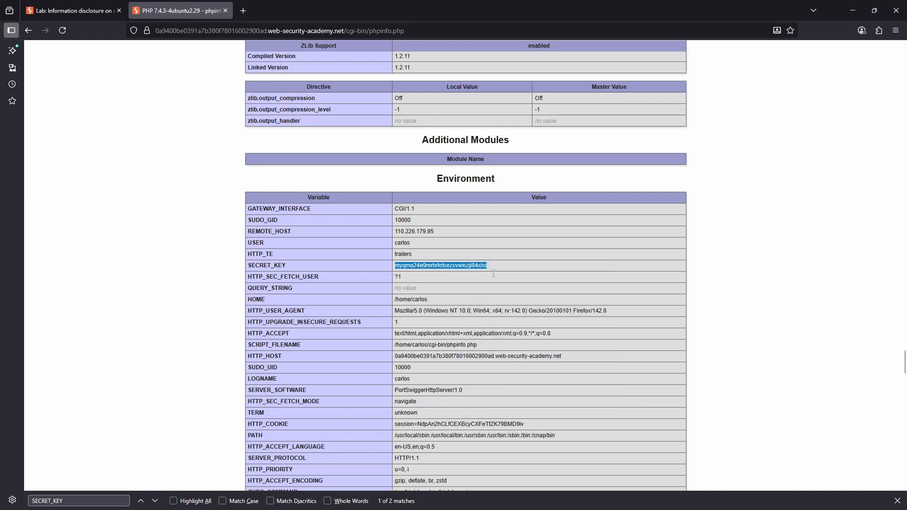
Return to the lab's shop home page and submit the copied SECRET_KEY value as the solution answer.
scroll(335, 288, "up", 20)
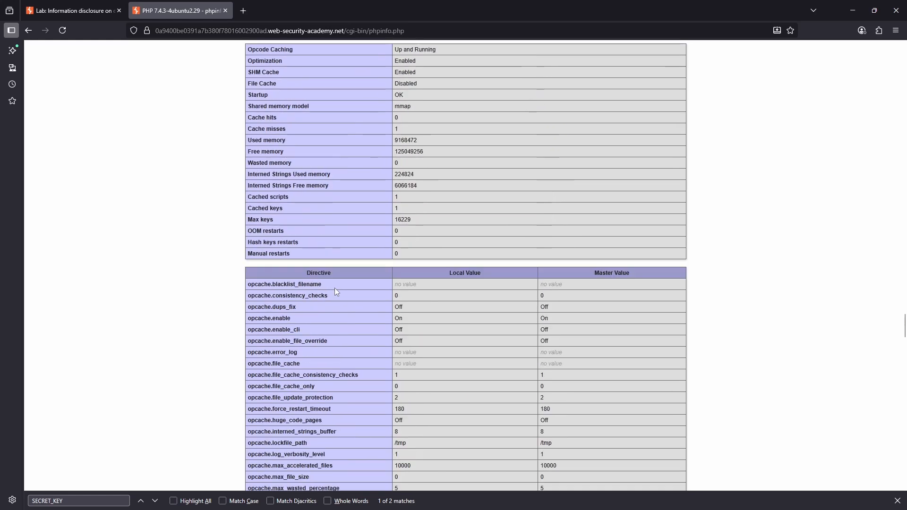
scroll(335, 287, "up", 20)
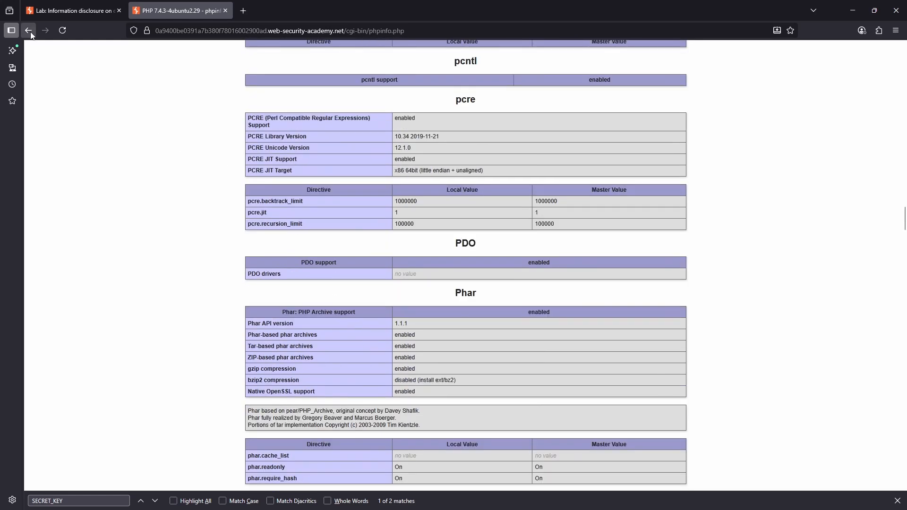
left_click(29, 30)
left_click(352, 80)
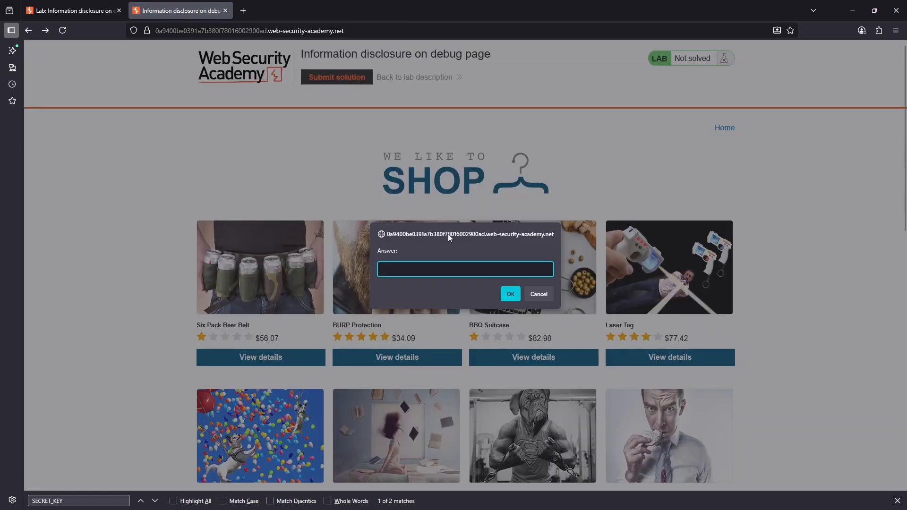
key("ctrl+v")
left_click(513, 294)
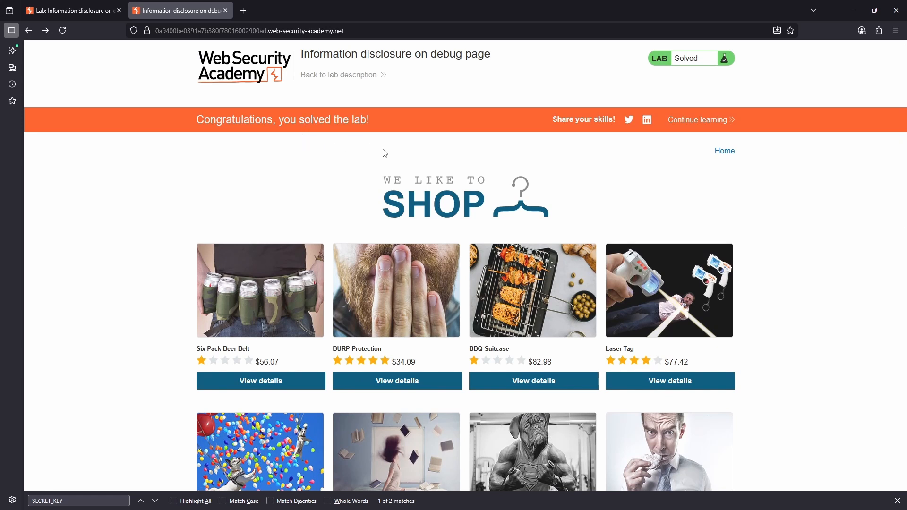
Check the lab's status on the description page and in the banner on the shop page.
left_click(71, 10)
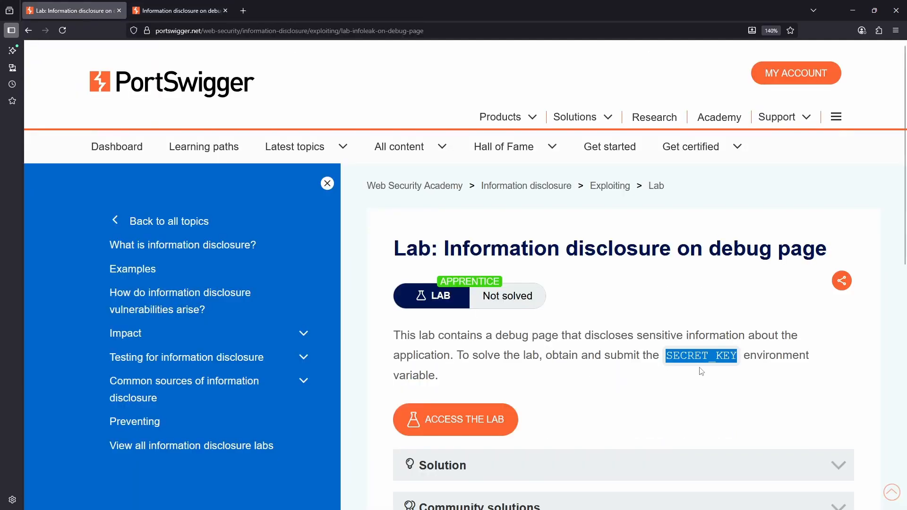
left_click(177, 10)
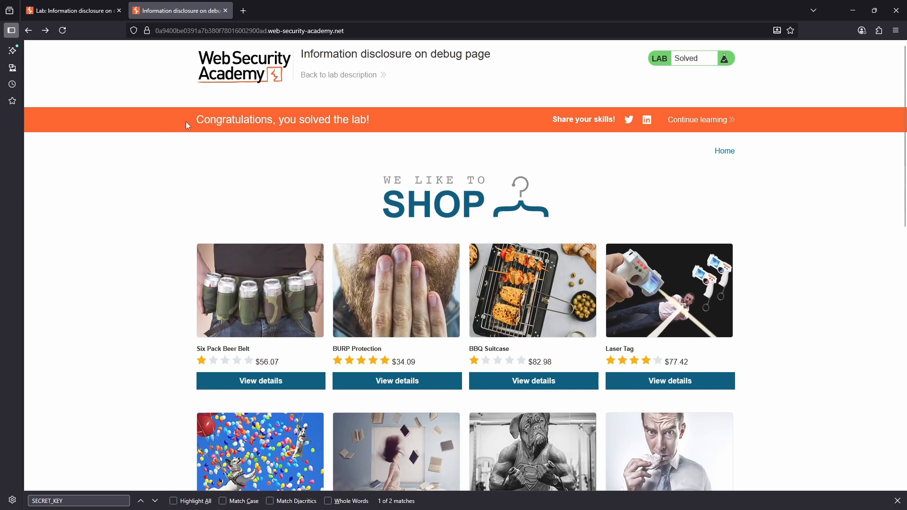
left_click_drag(186, 121, 373, 120)
left_click(406, 148)
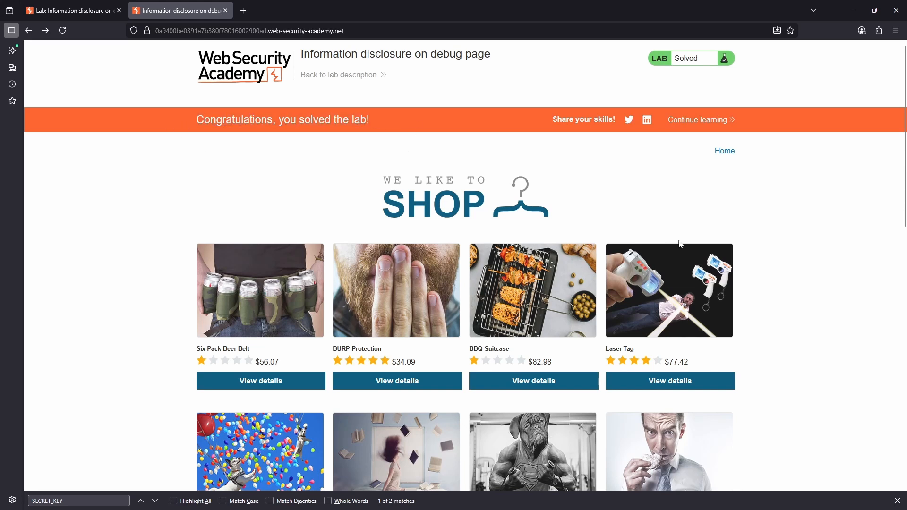